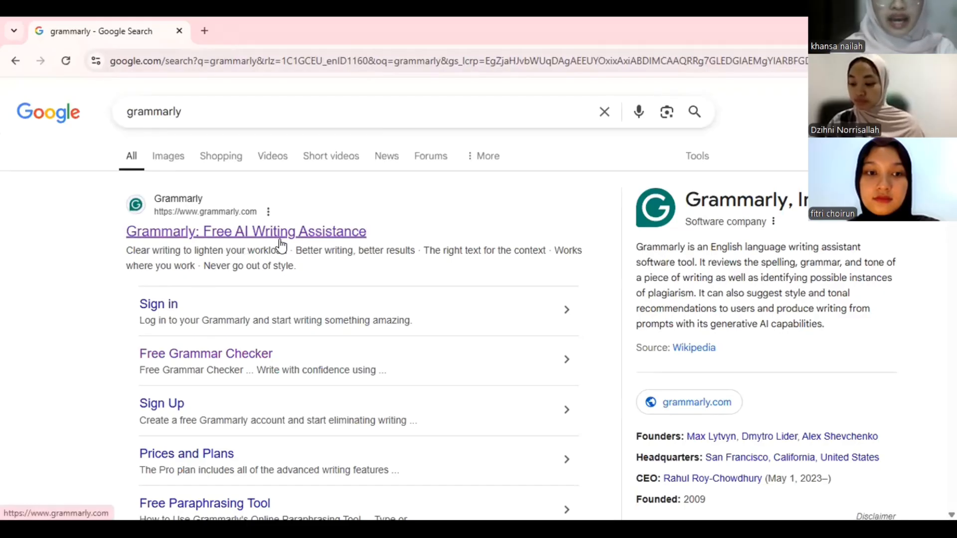
Step: Open the Grammarly site from the search results and view its documents overview
click(312, 232)
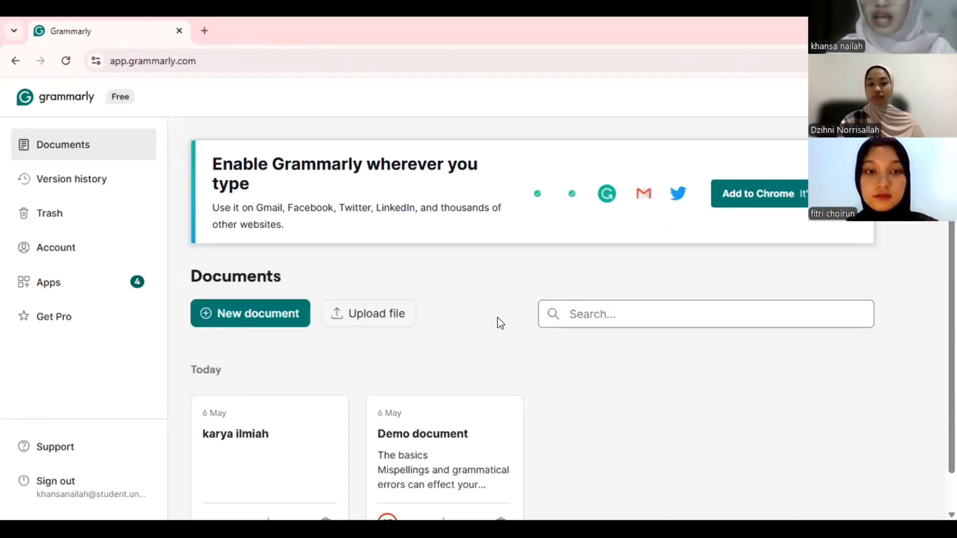
scroll(497, 319, down, 1)
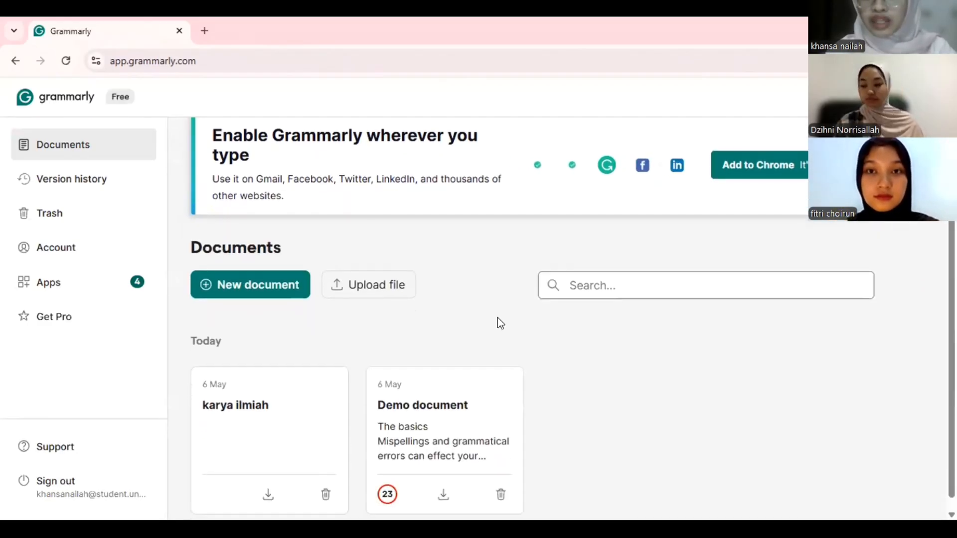
scroll(545, 339, down, 1)
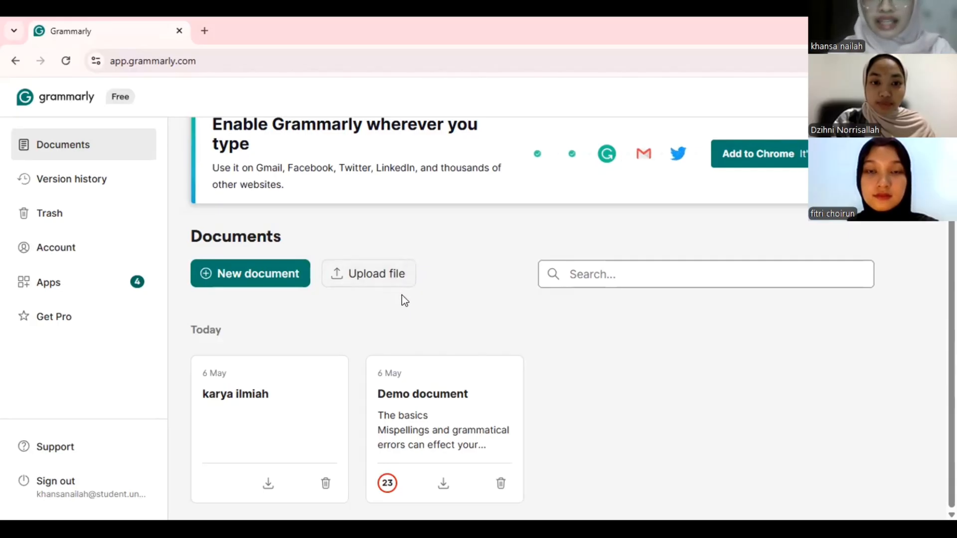
Step: Create a new document and title it "karya ilmiah william fractal"
click(278, 282)
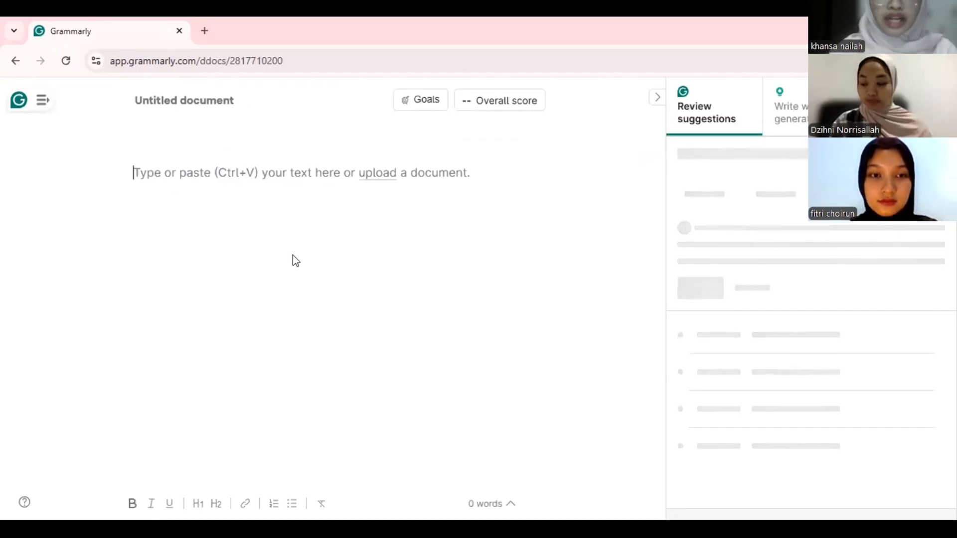
click(202, 103)
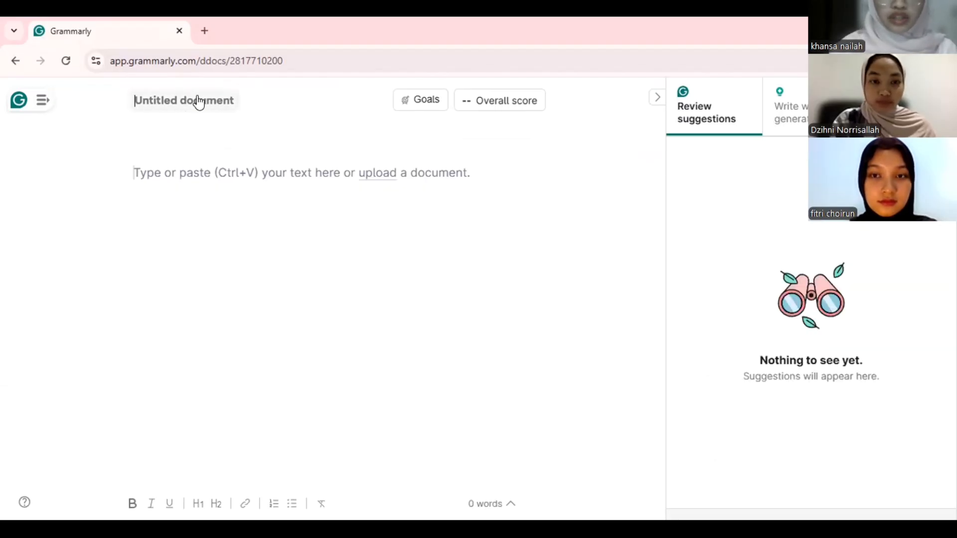
text(karya ilmiah william fractal)
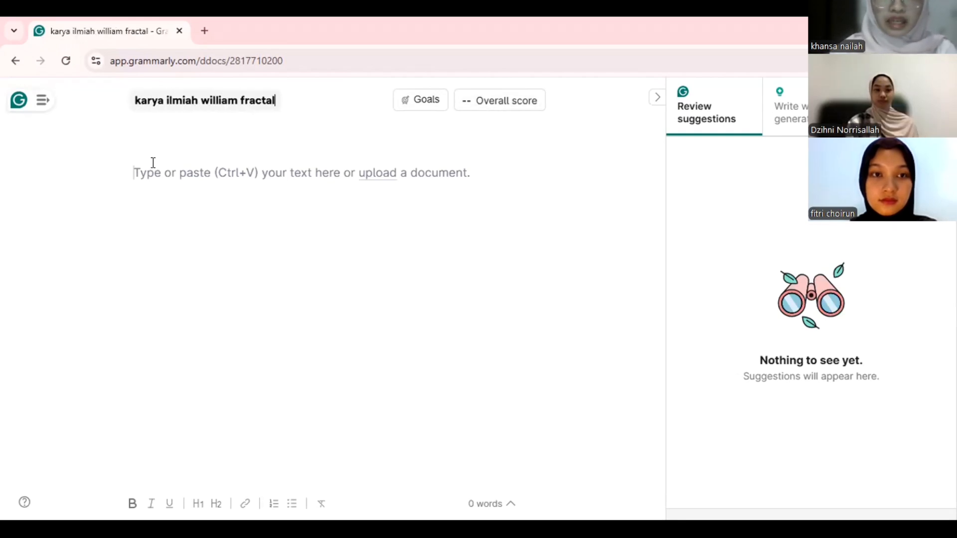
Step: Set the document's writing goals to Formal formality and Inform intent
click(425, 102)
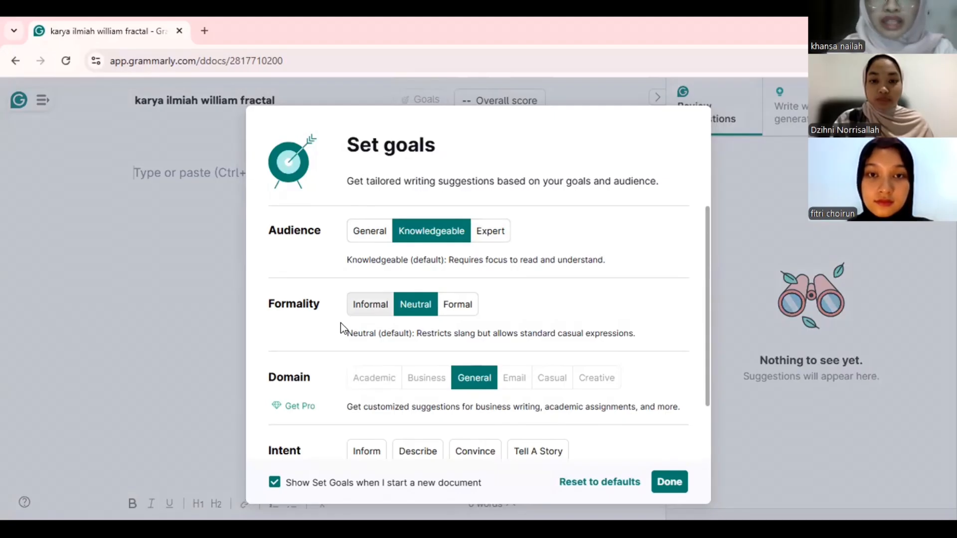
click(458, 310)
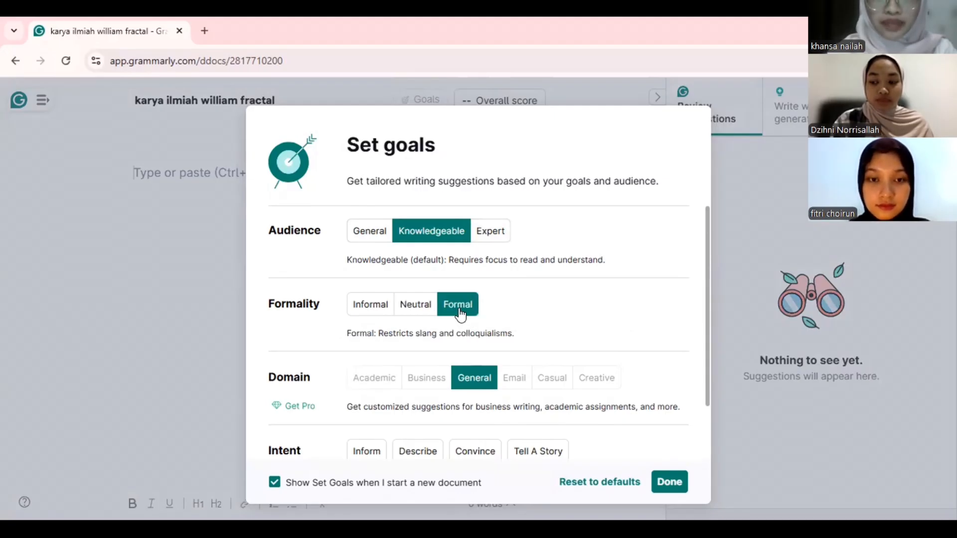
scroll(458, 355, down, 2)
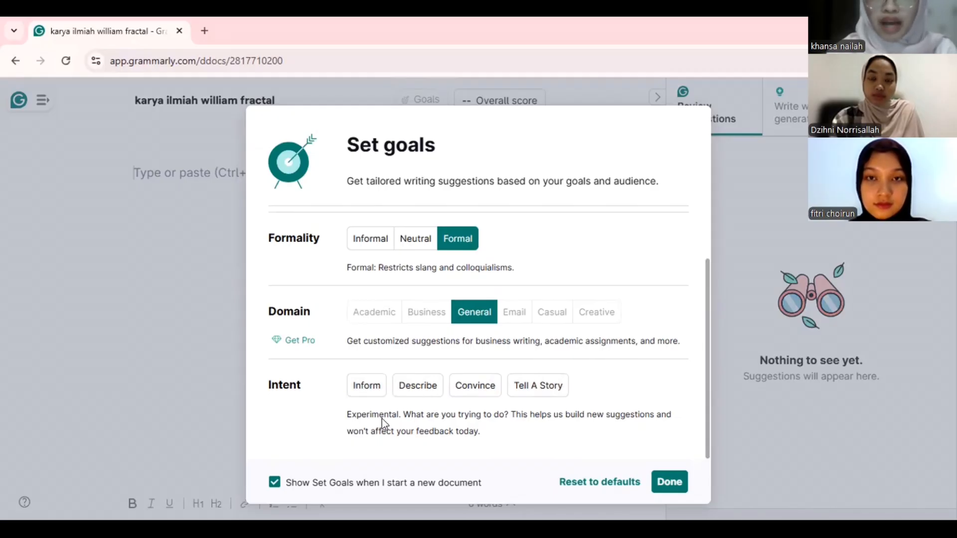
click(377, 397)
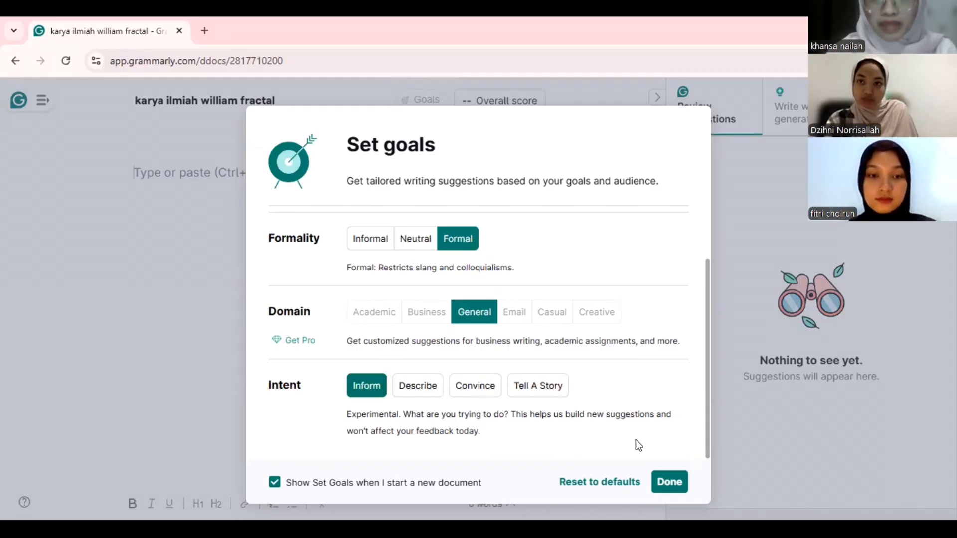
click(670, 483)
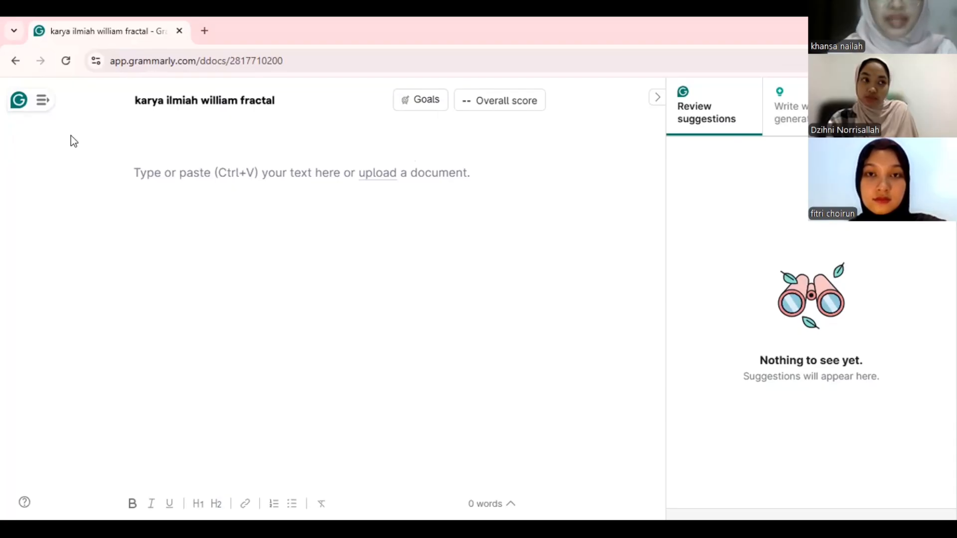
click(43, 106)
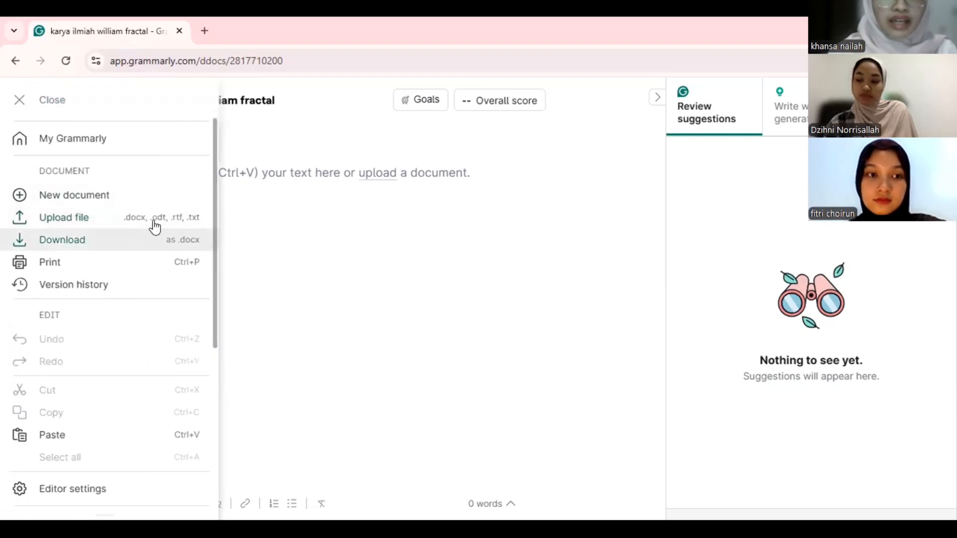
click(231, 216)
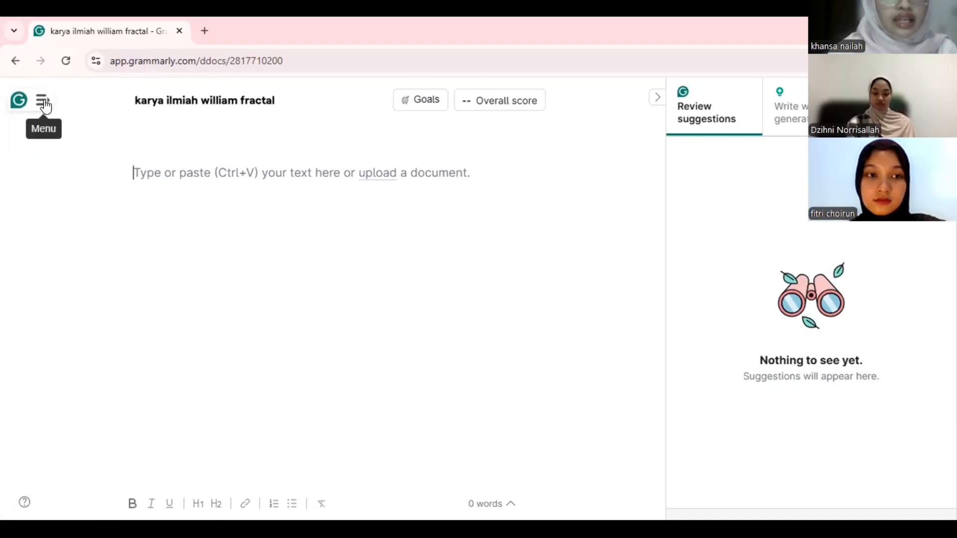
click(43, 102)
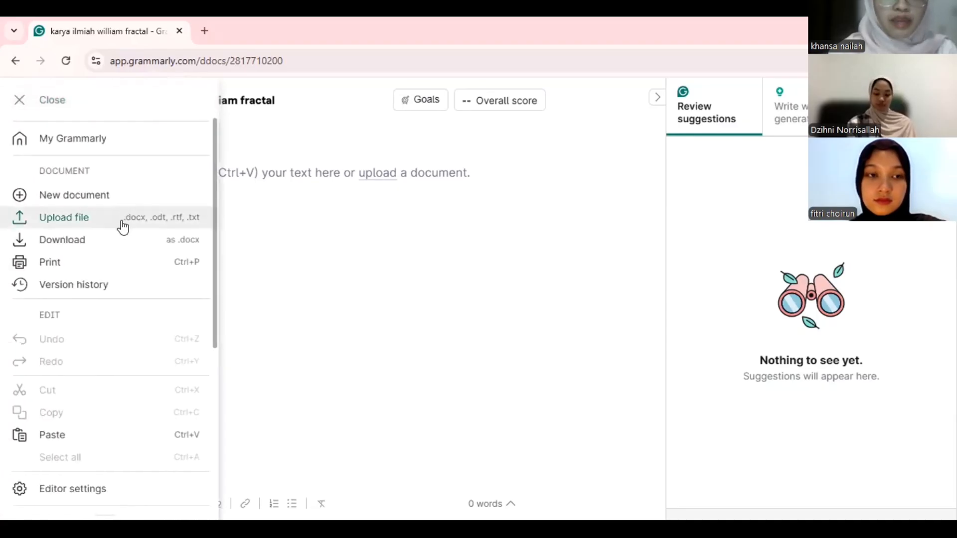
click(293, 209)
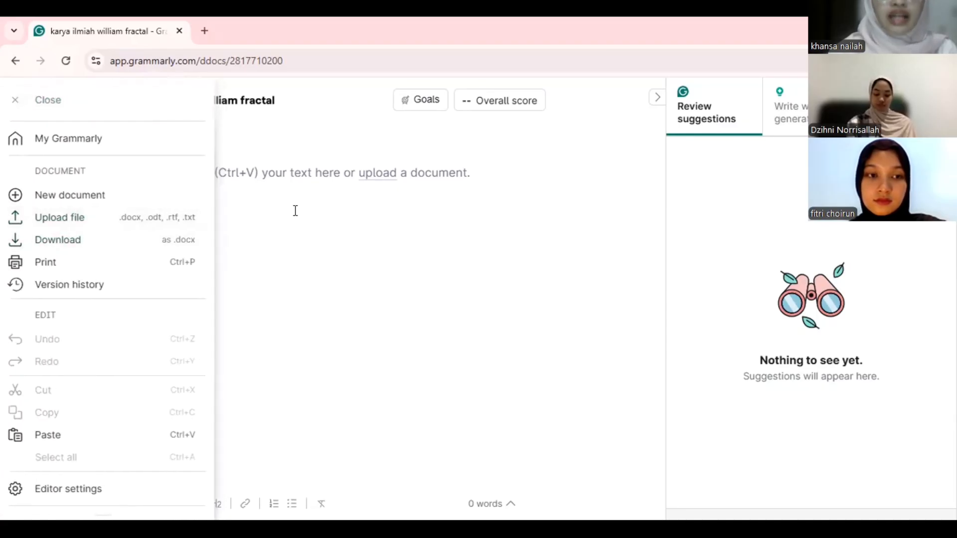
Step: Paste the copied paper text into the empty document body and confirm the existing writing goals
right_click(236, 171)
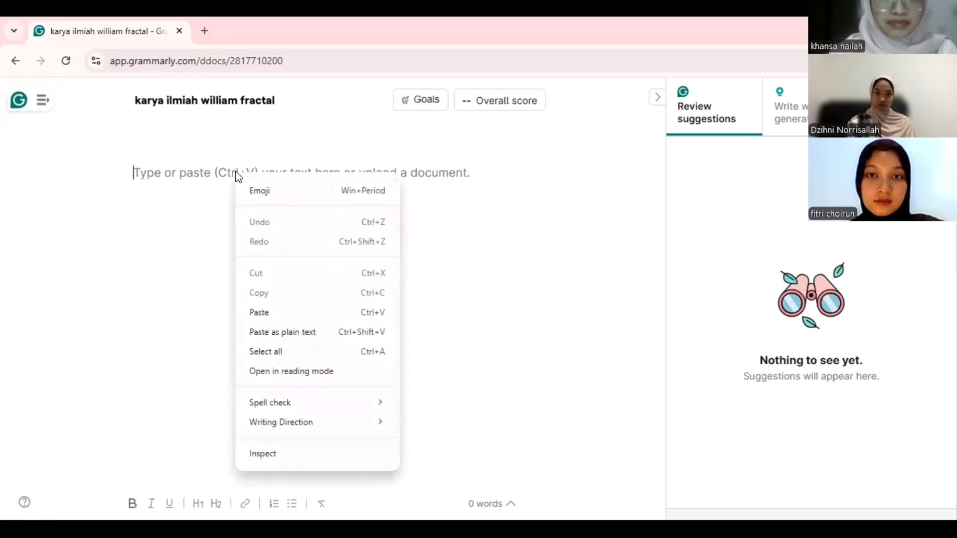
click(297, 316)
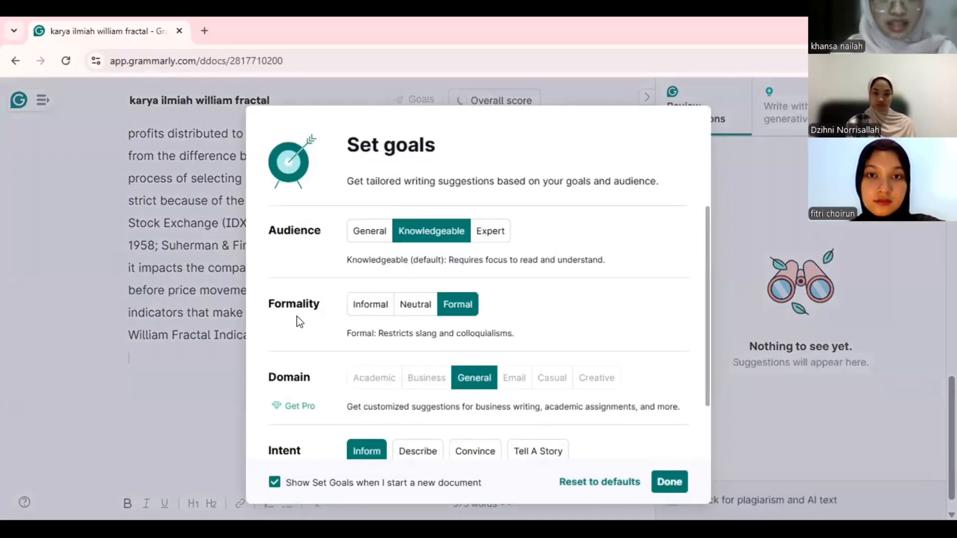
click(669, 482)
Step: Accept the clarity suggestion that replaces "in order to" with "to" in the first paragraph
scroll(536, 232, up, 9)
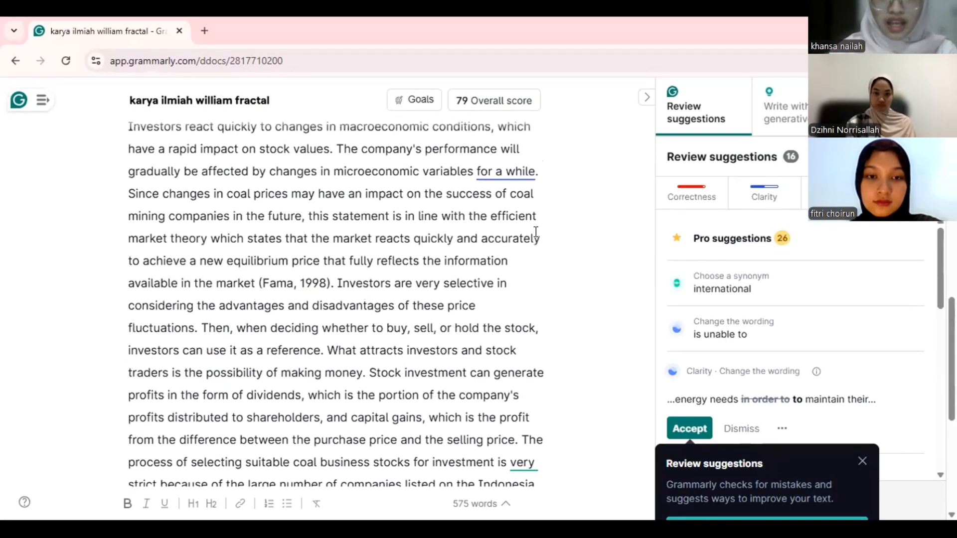
scroll(536, 232, up, 5)
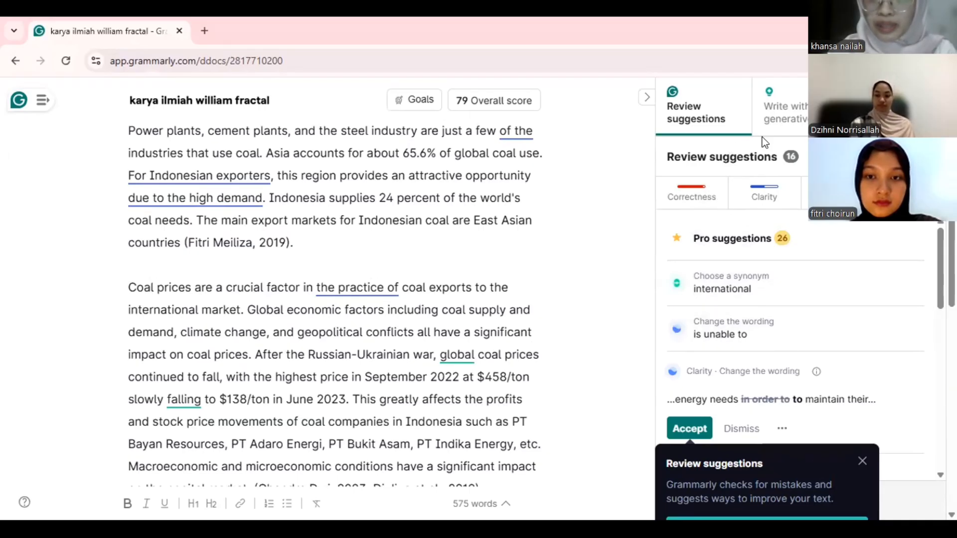
scroll(430, 193, up, 7)
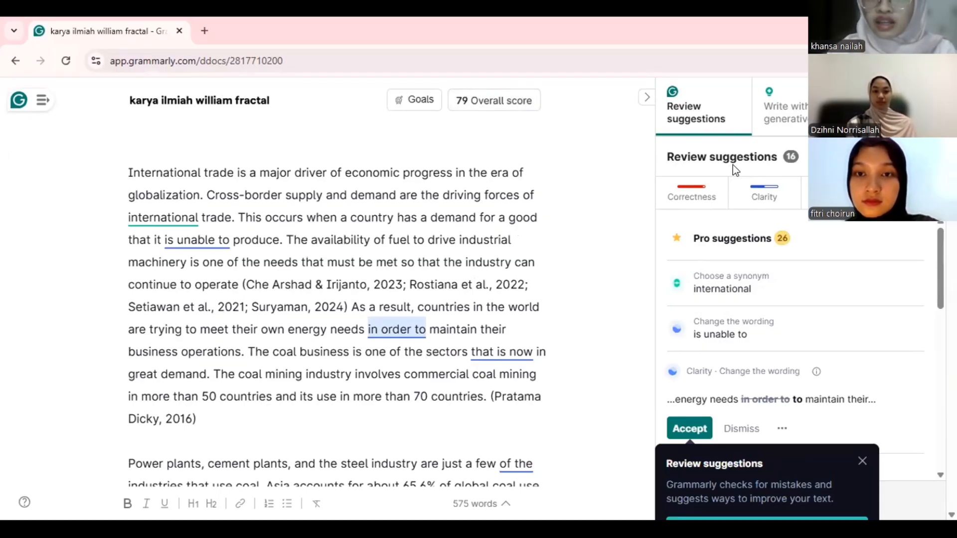
scroll(838, 226, down, 1)
scroll(840, 228, up, 1)
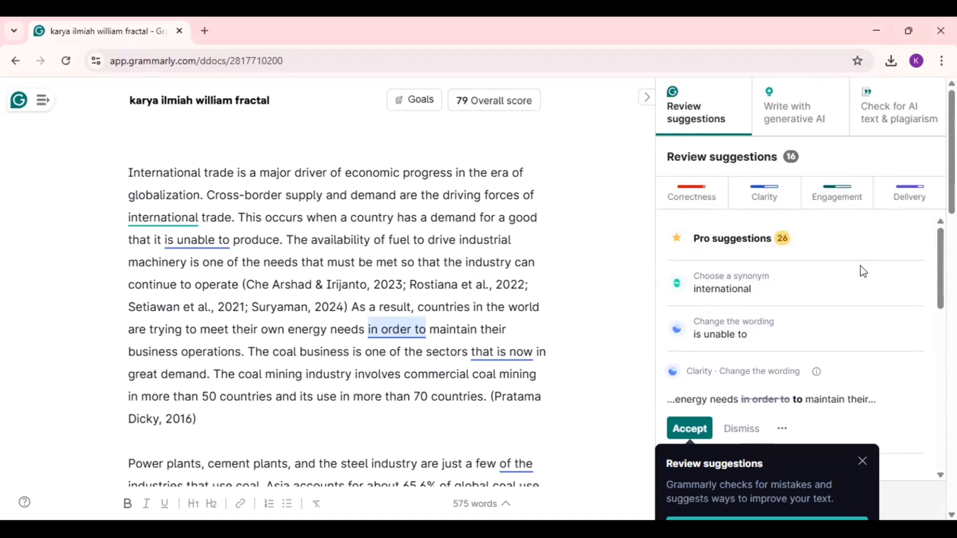
scroll(736, 377, down, 1)
scroll(737, 378, down, 2)
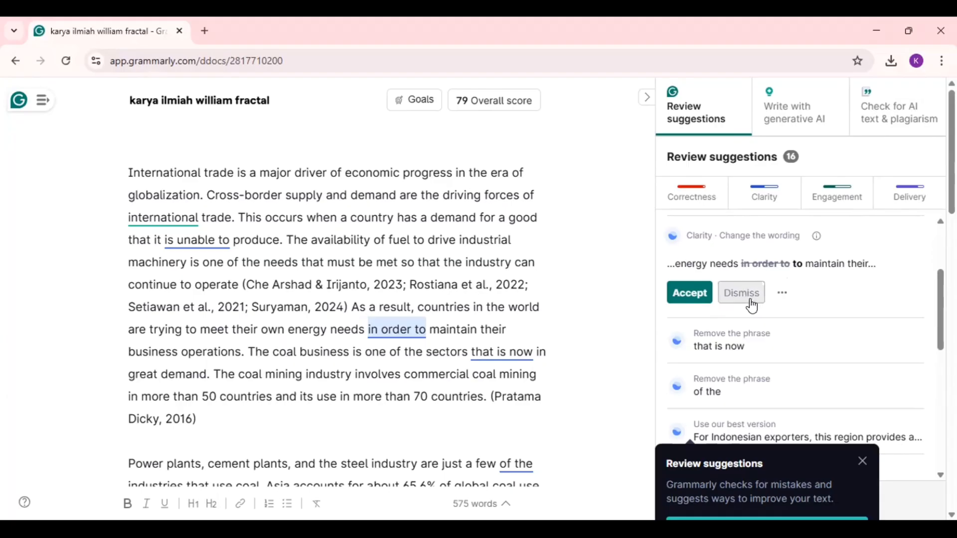
click(686, 305)
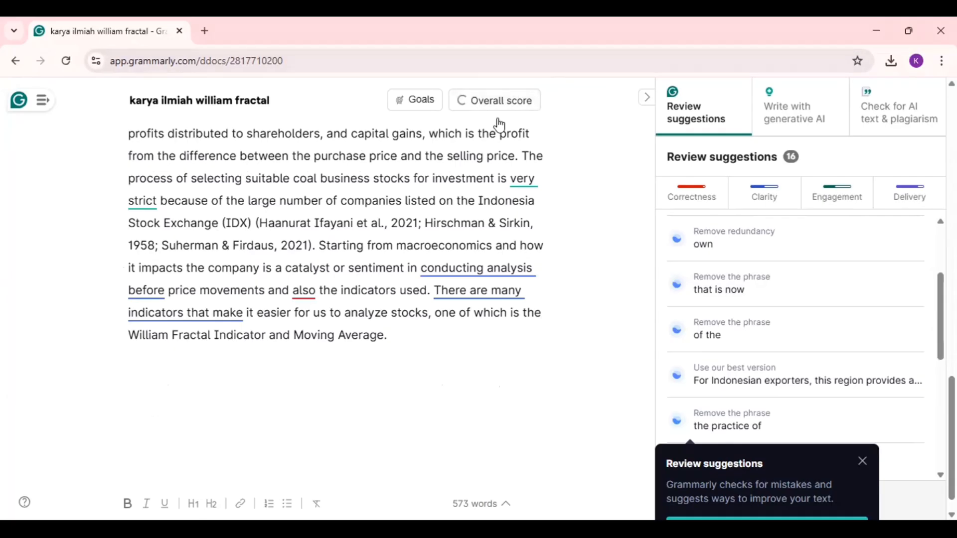
Step: Accept the suggestion to remove the phrase "for a while" and expand the one for "conducting analysis before"
scroll(739, 302, up, 3)
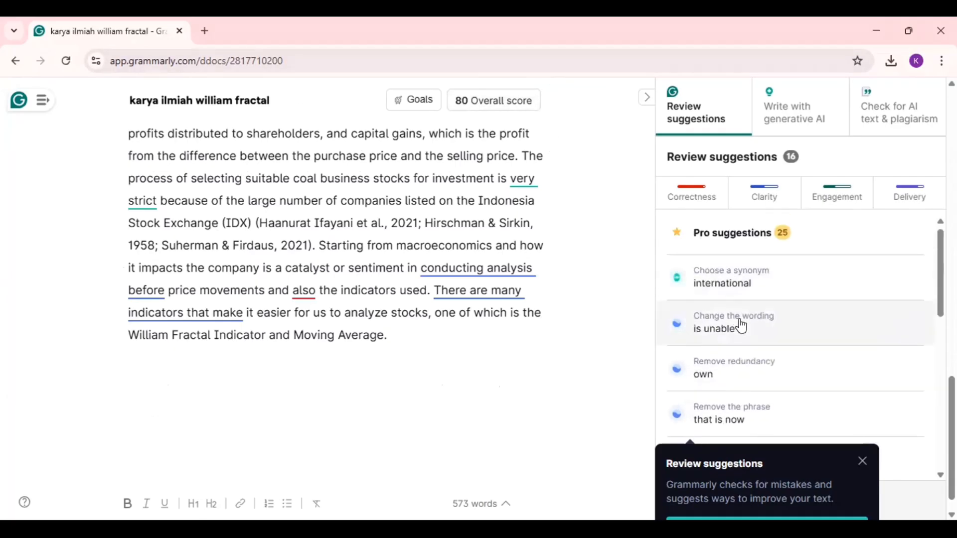
scroll(740, 325, down, 3)
scroll(747, 330, down, 5)
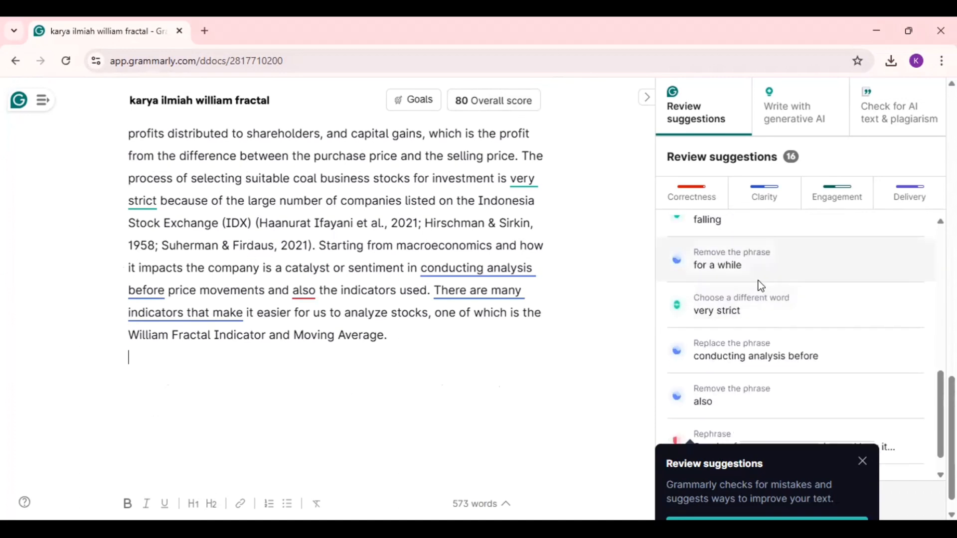
click(743, 273)
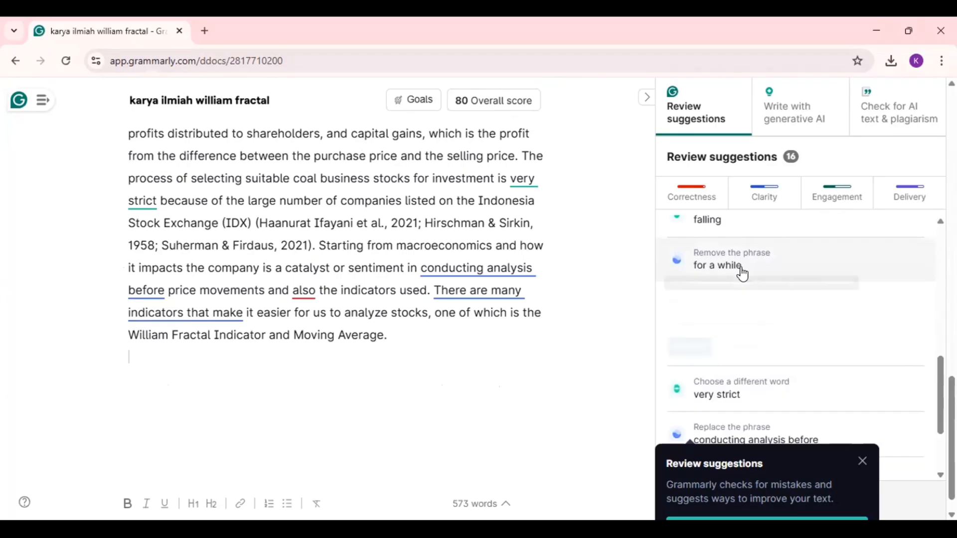
click(681, 352)
click(718, 321)
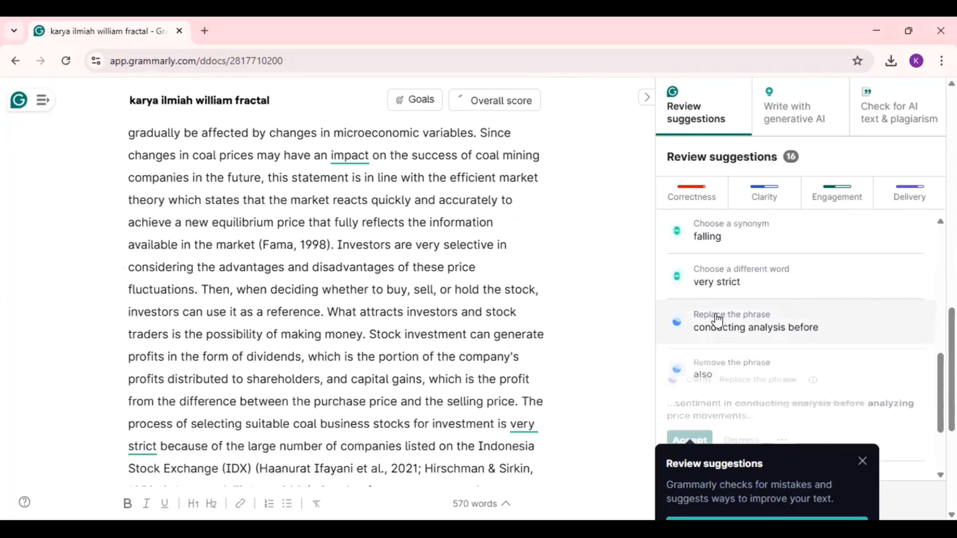
Step: Filter the suggestions to Clarity, then accept replacing "is unable to" with "cannot" and removing the redundant "own"
scroll(805, 404, up, 8)
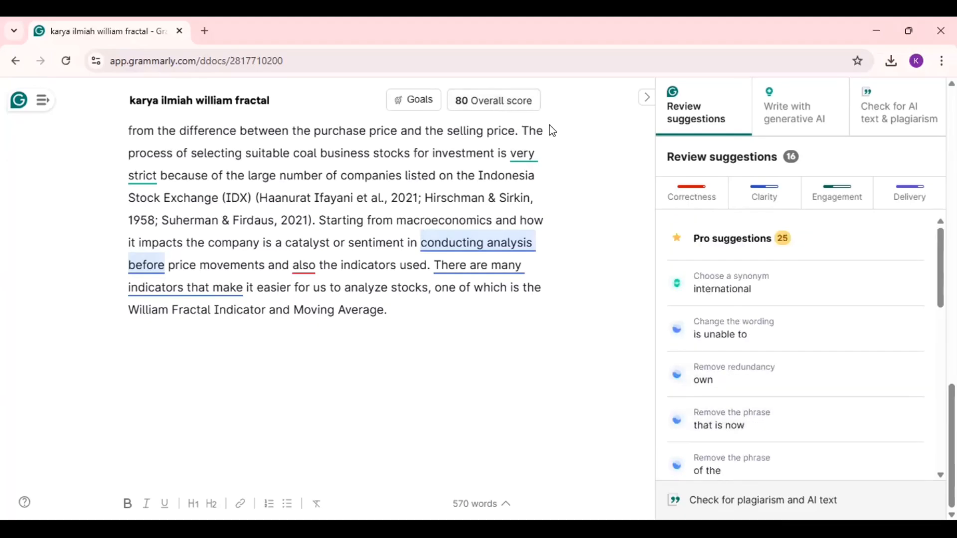
click(765, 204)
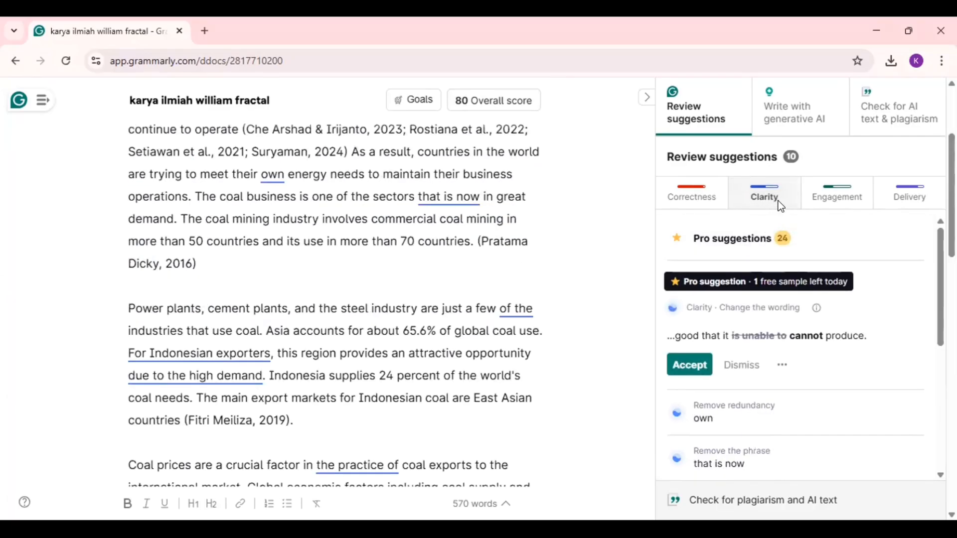
scroll(555, 245, up, 3)
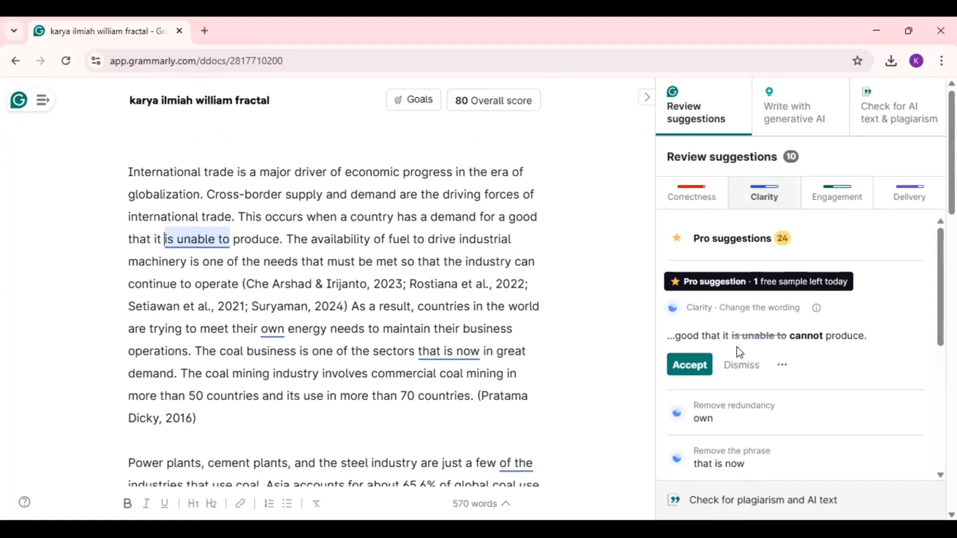
scroll(741, 344, down, 3)
scroll(741, 345, up, 1)
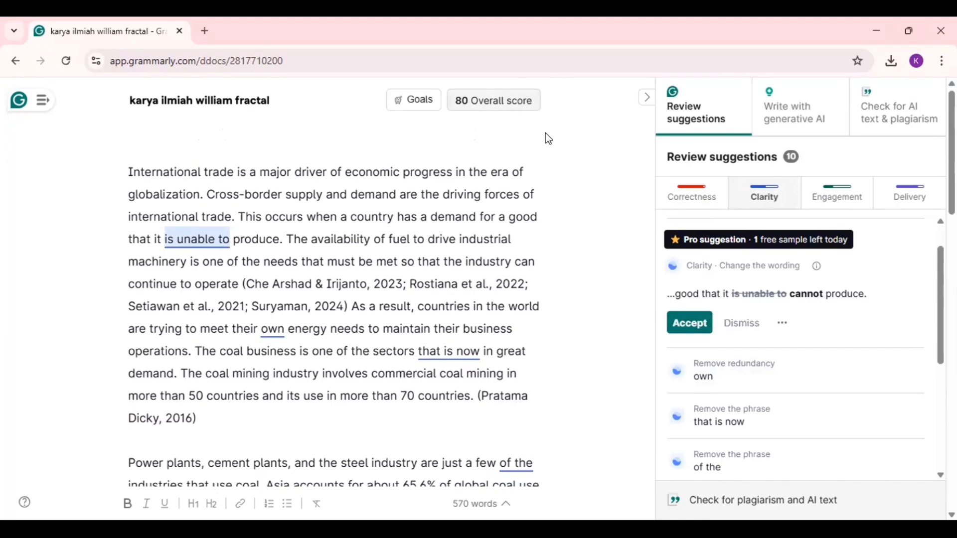
click(688, 336)
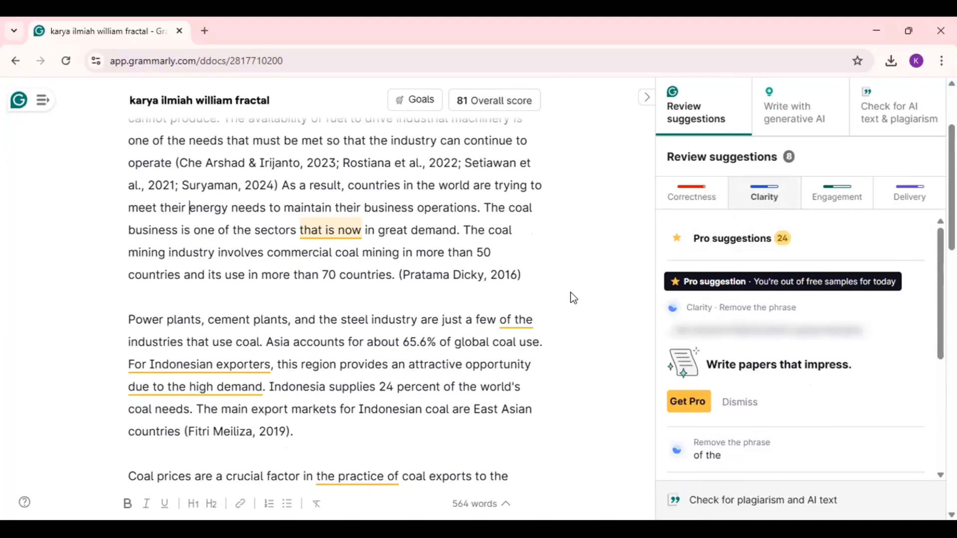
Step: Review the Correctness, Engagement and Delivery suggestion categories for the document
click(685, 210)
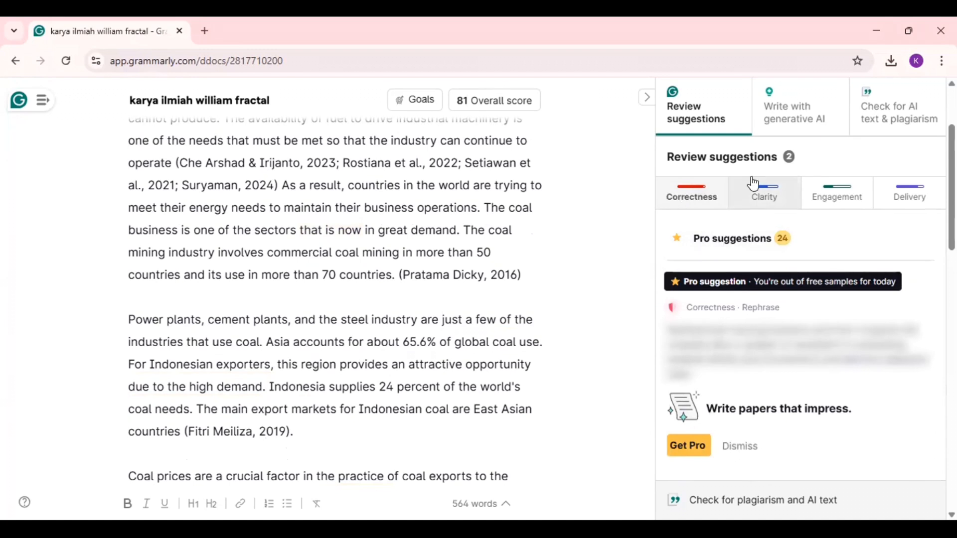
click(842, 209)
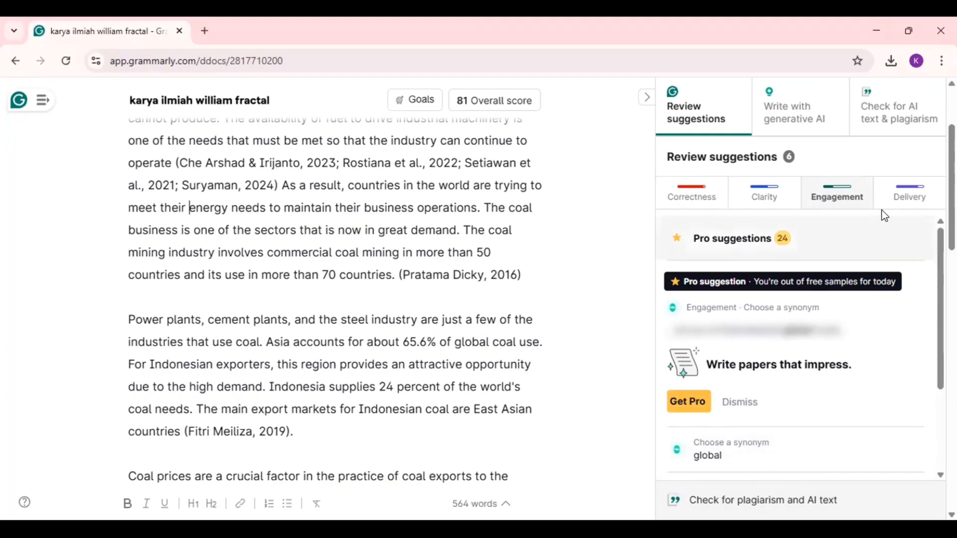
click(897, 203)
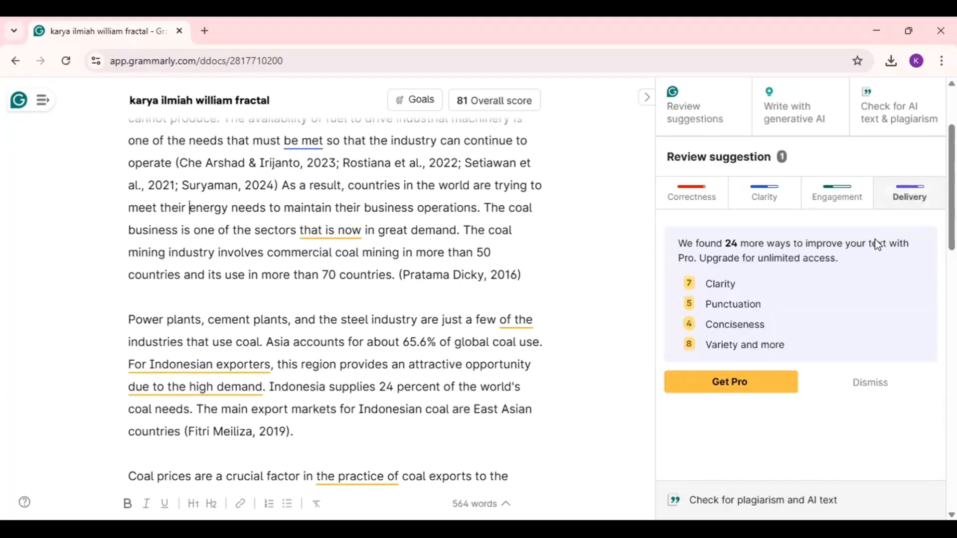
Step: Go over the Correctness and Clarity suggestion categories for the document once more
click(698, 207)
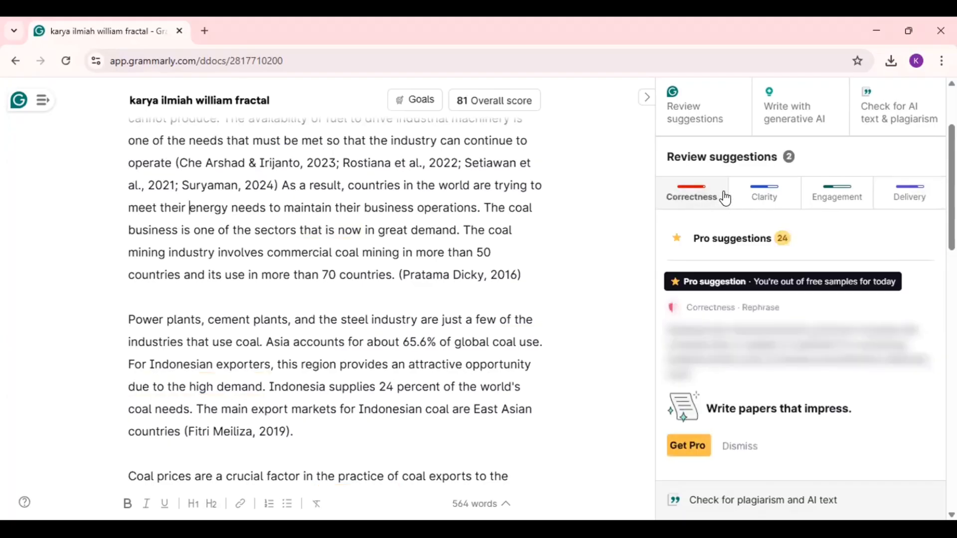
click(763, 199)
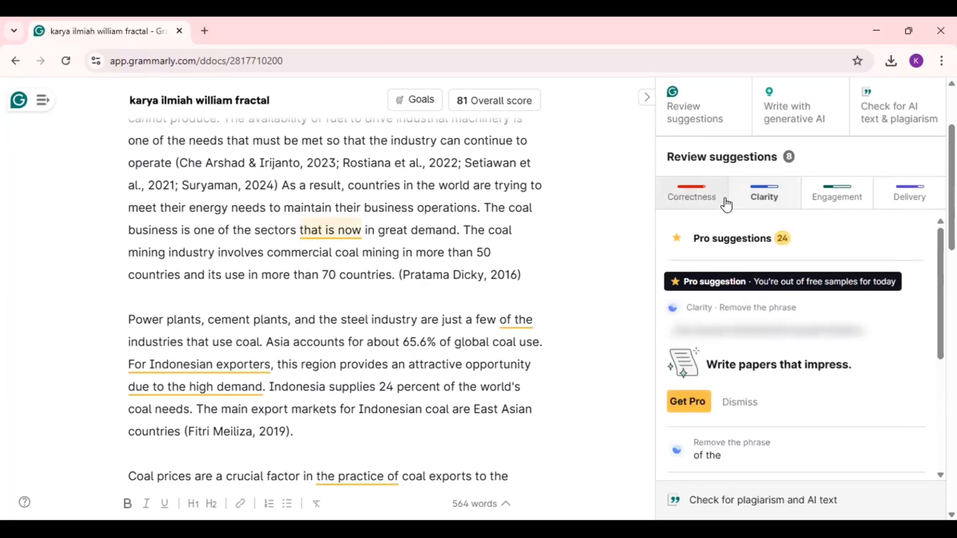
click(702, 208)
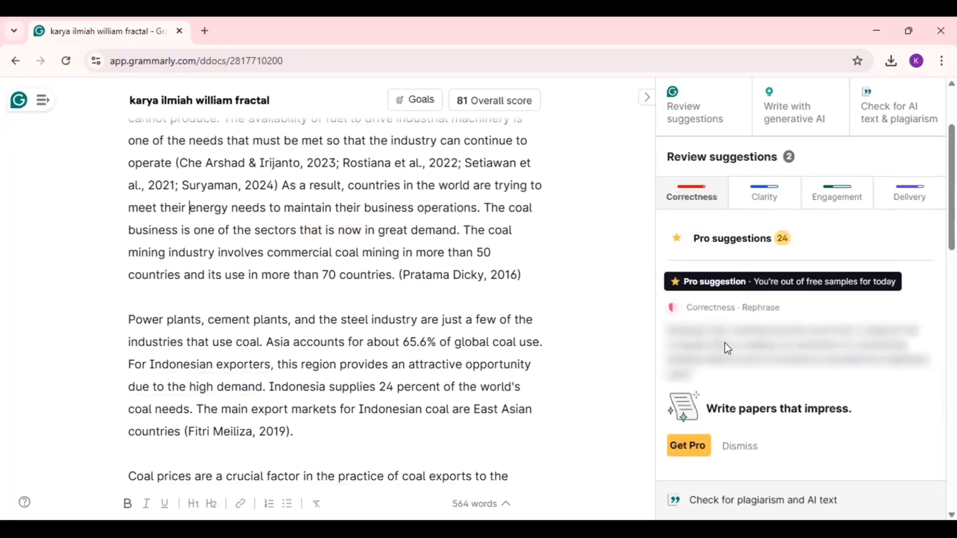
Step: Generate an academic-sounding version of the first paragraph with the generative AI and read through it
click(774, 131)
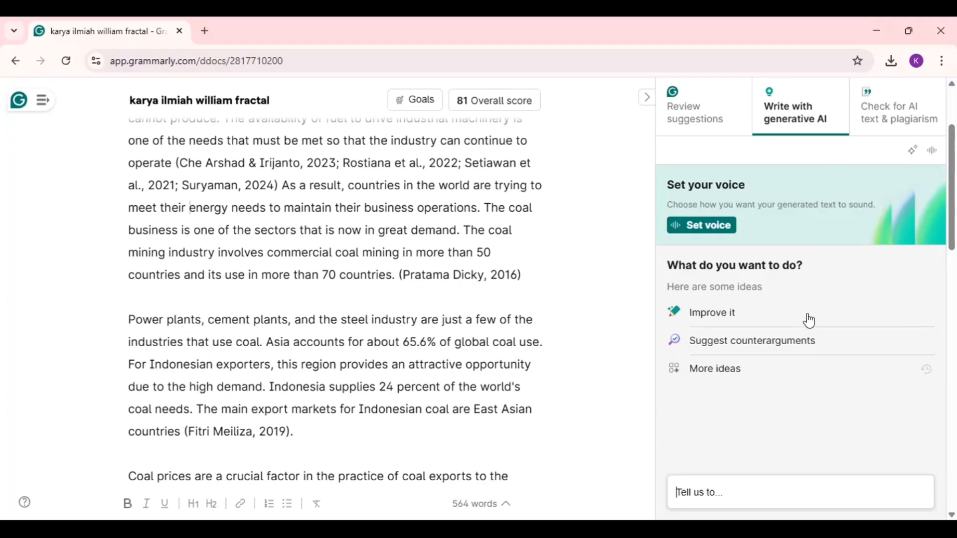
scroll(833, 178, up, 3)
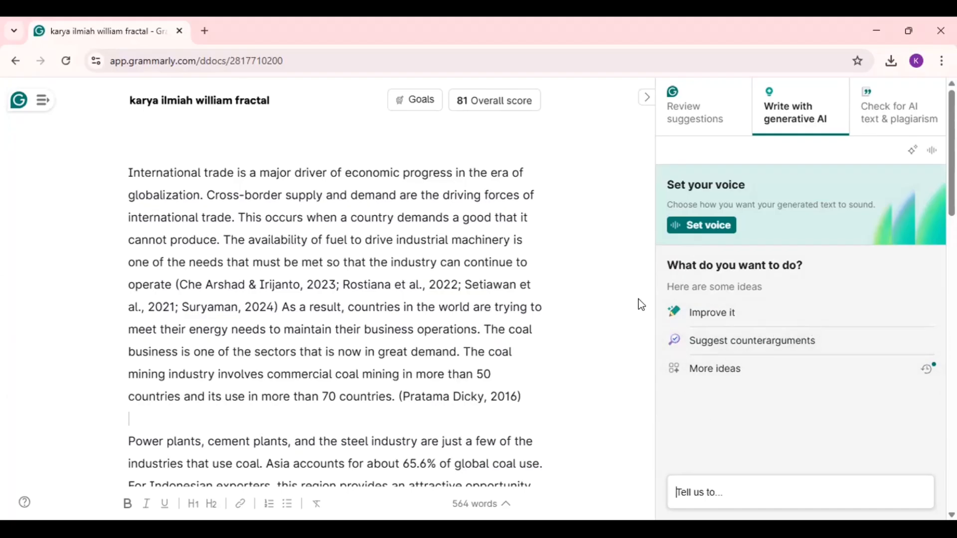
drag(128, 170, 524, 403)
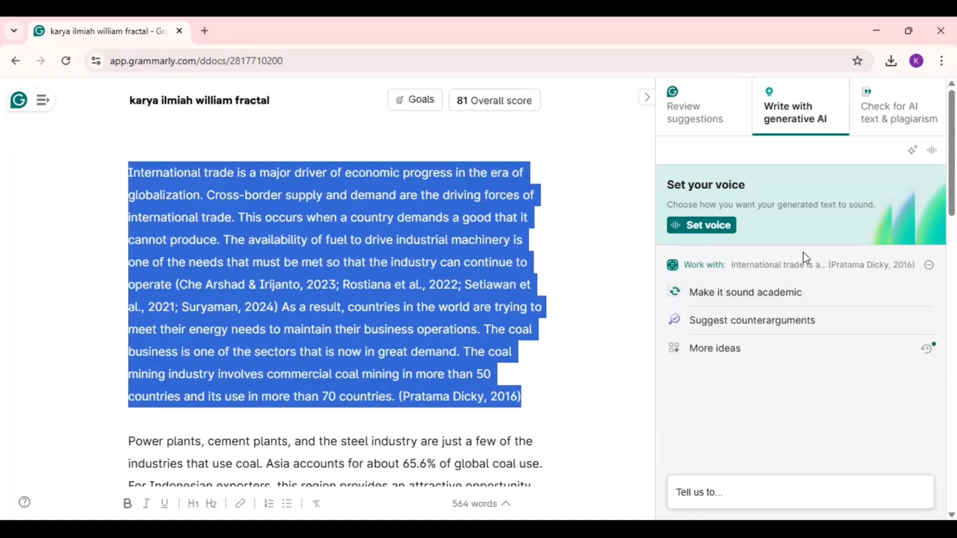
click(800, 295)
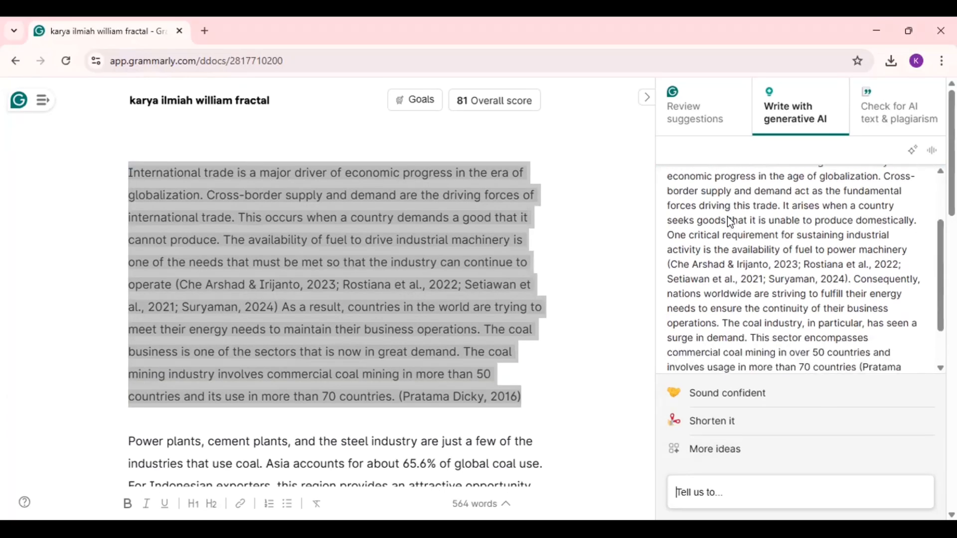
scroll(729, 218, up, 3)
scroll(728, 217, up, 3)
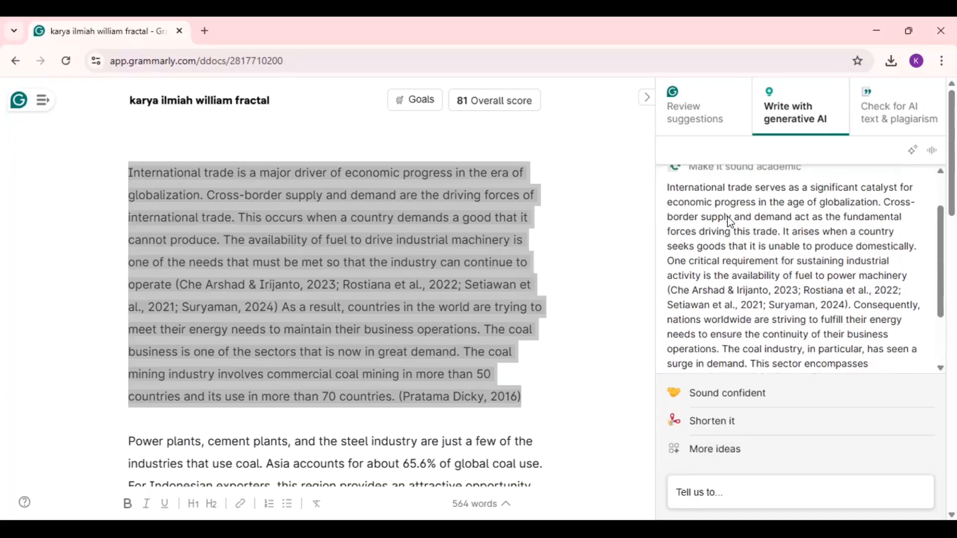
scroll(729, 218, down, 3)
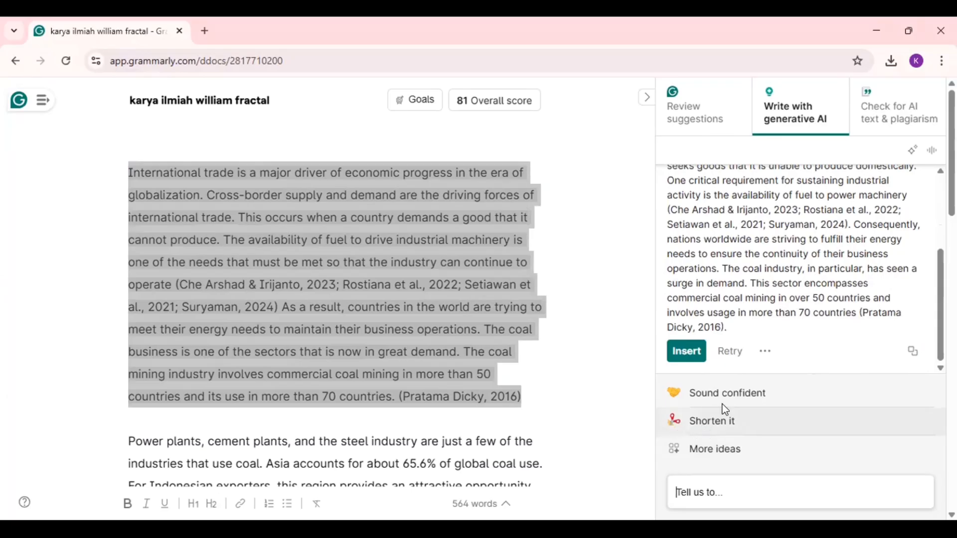
Step: Generate a shortened version of the first paragraph and insert it into the document in place of the original
click(722, 426)
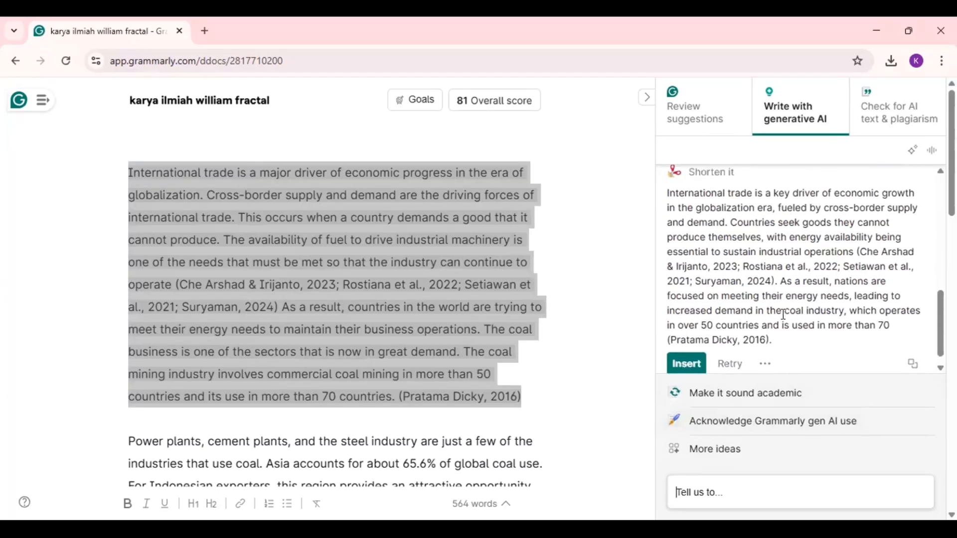
scroll(786, 320, down, 1)
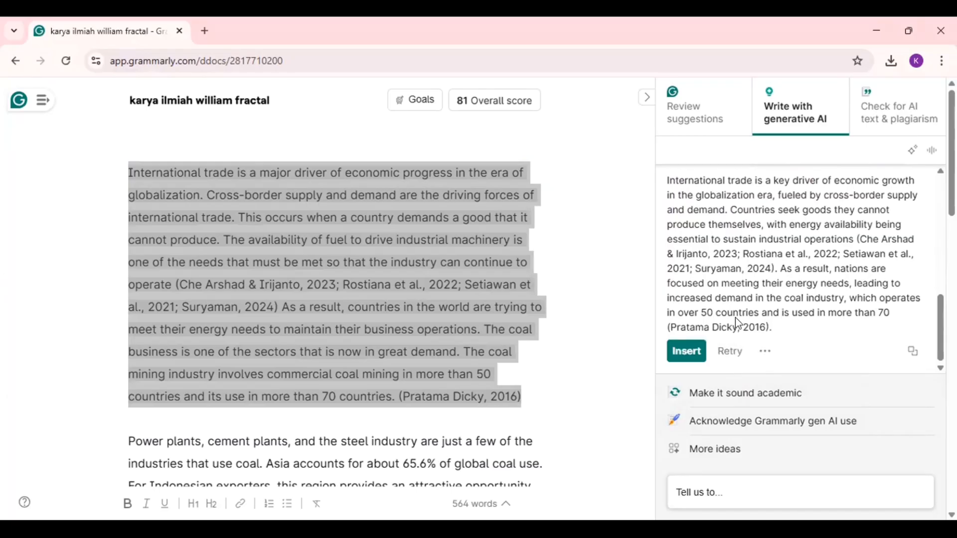
click(687, 352)
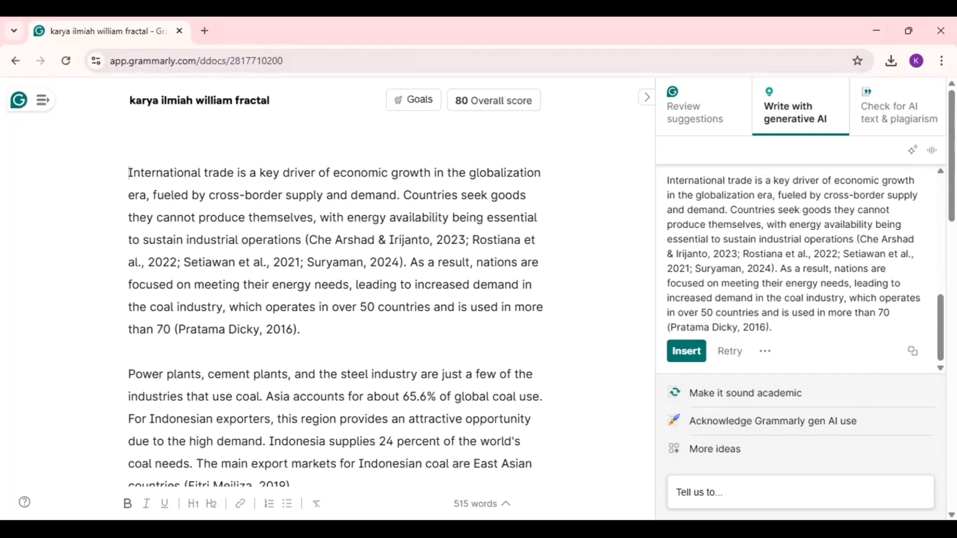
Step: Open Grammarly's free citation generator at grammarly.com/citations in a new browser tab
click(204, 30)
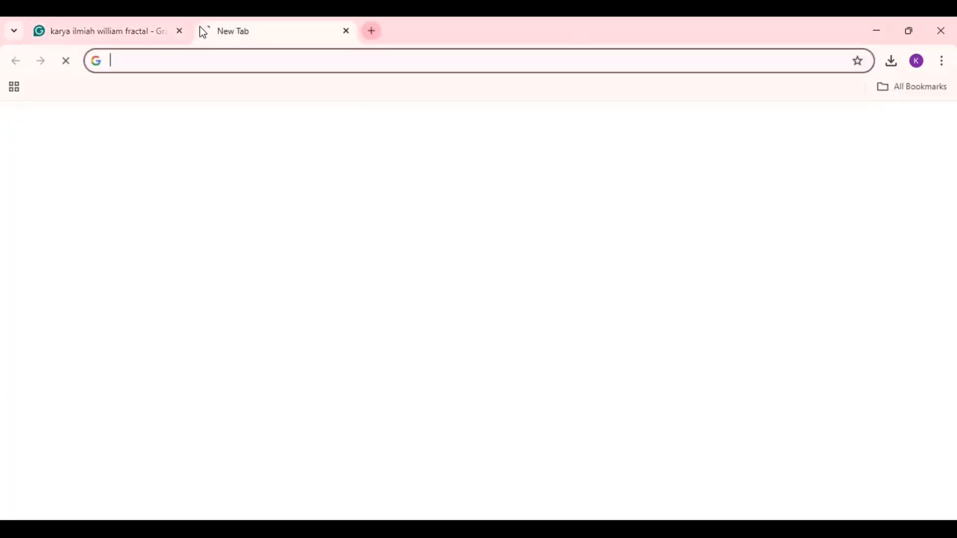
click(72, 39)
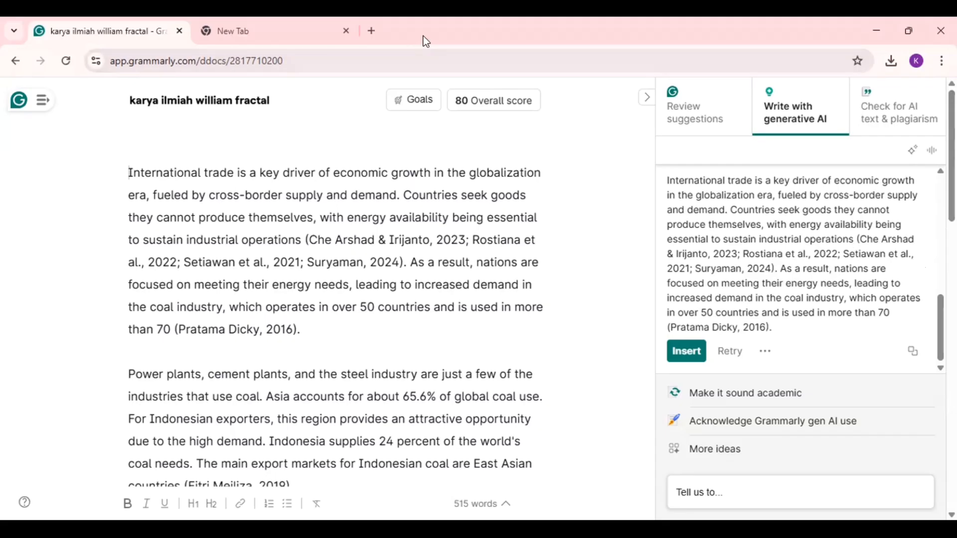
click(317, 36)
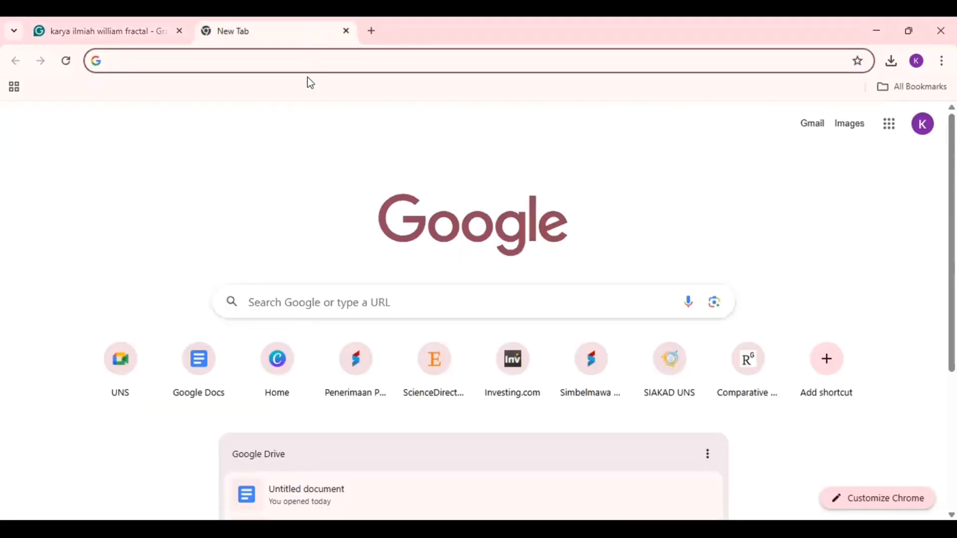
text(grammarly.c)
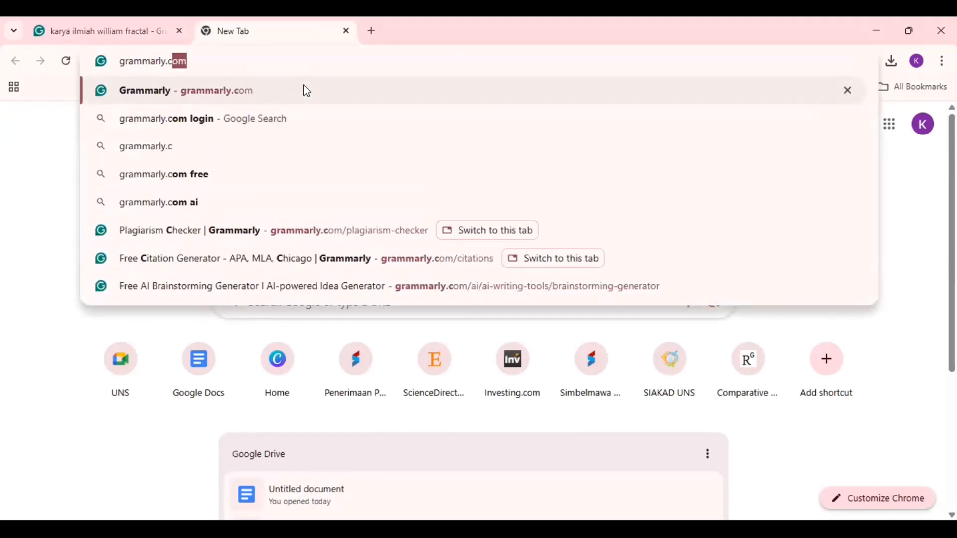
text(om/cita)
key(Return)
Step: Open the Grammarly plagiarism checker at grammarly.com/plagiarism-checker in another new browser tab and bring its text entry area into view
click(374, 30)
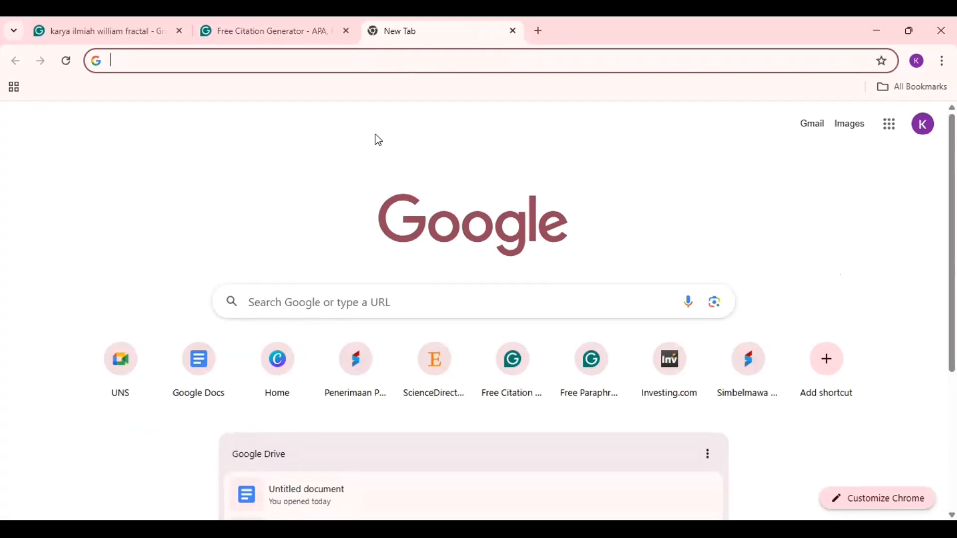
text(grammarly.com/pla)
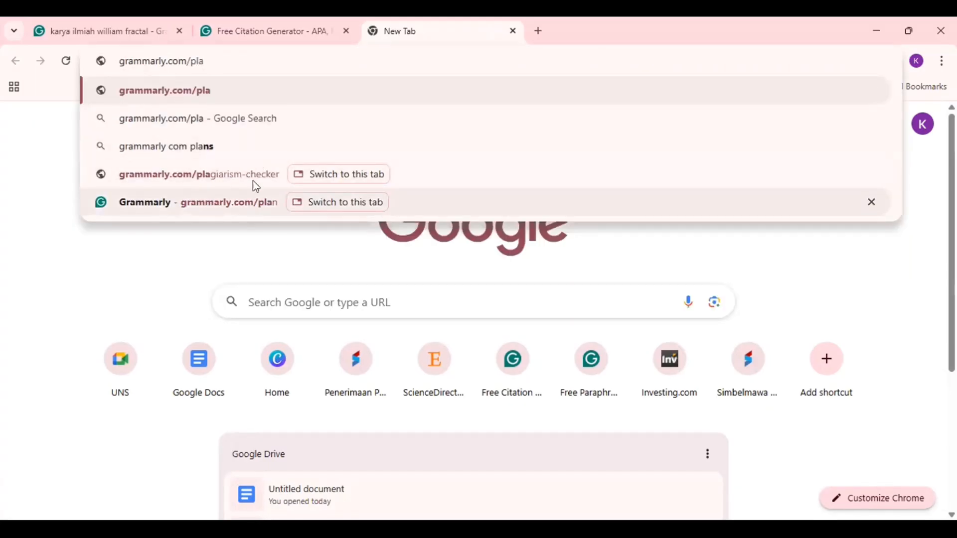
click(258, 181)
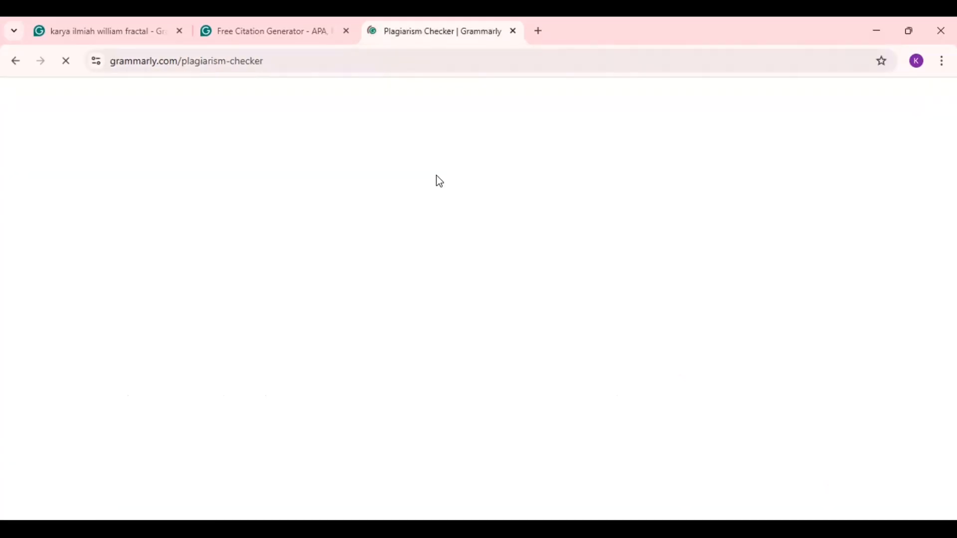
scroll(428, 268, down, 3)
scroll(428, 267, up, 1)
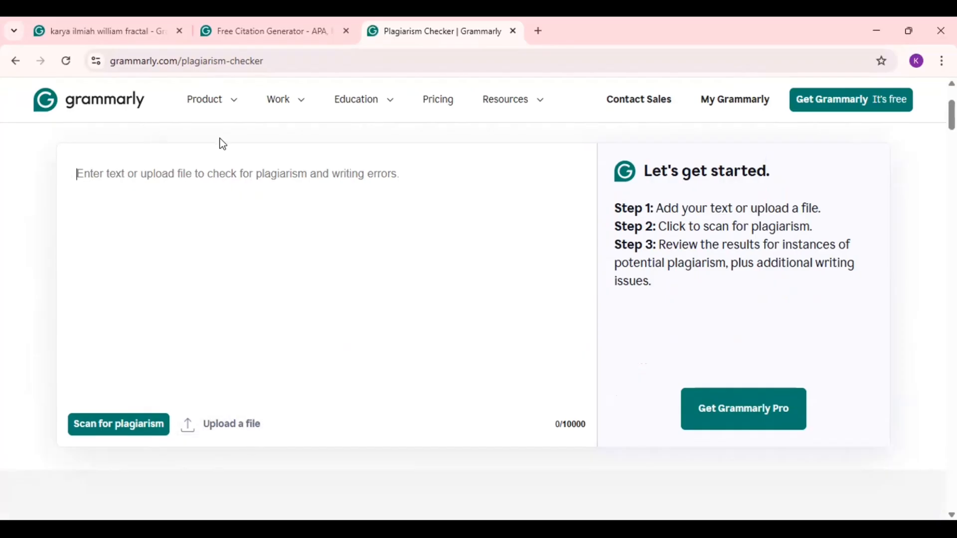
Step: Paste the copied paper text into the plagiarism checker and scan it for plagiarism
right_click(219, 171)
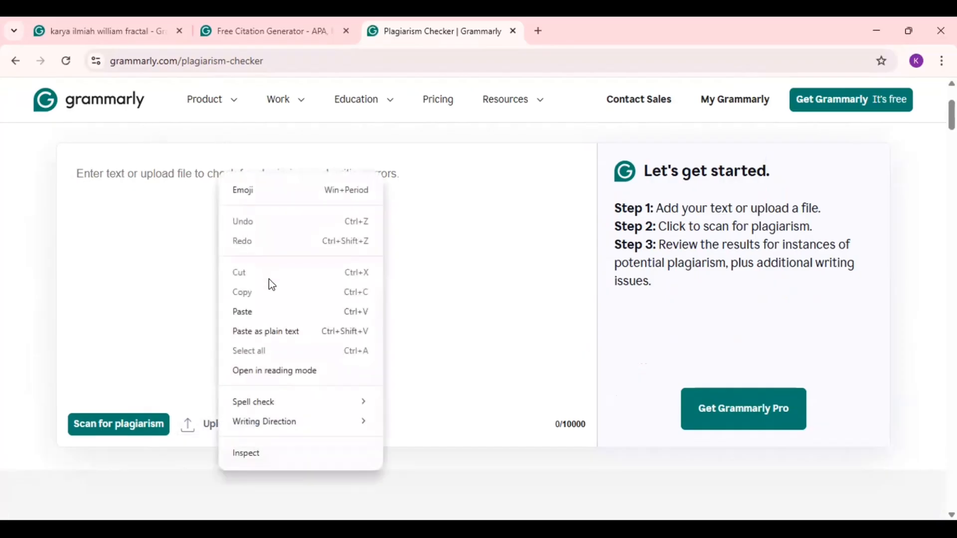
click(268, 310)
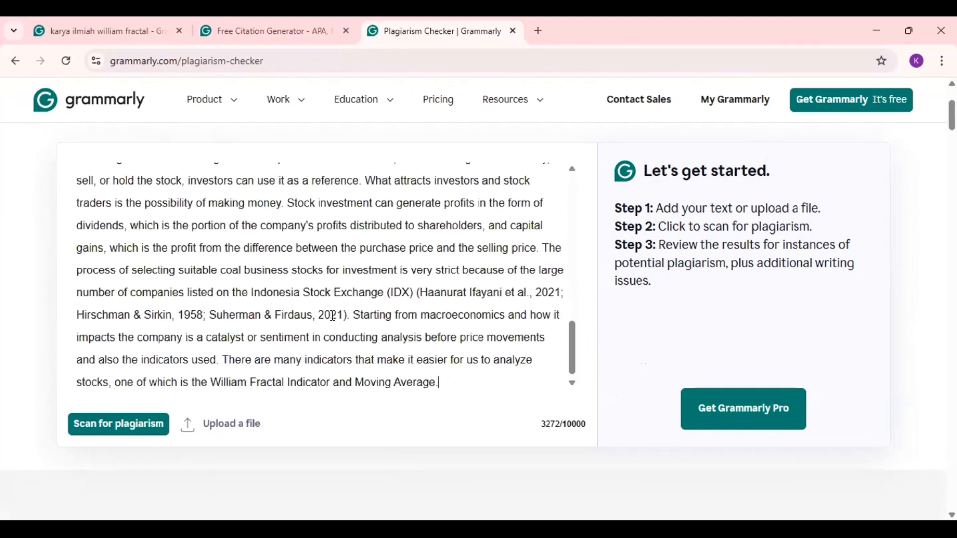
scroll(333, 316, up, 5)
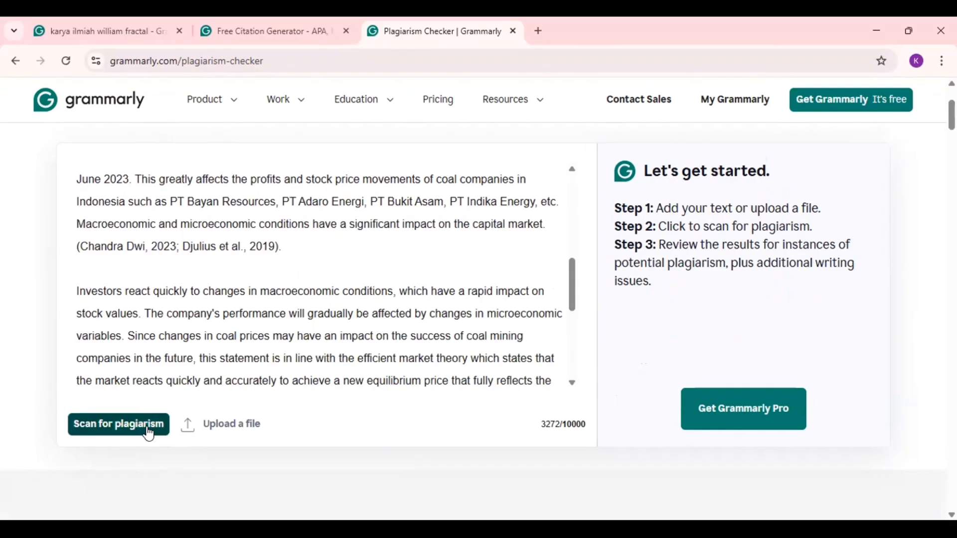
click(149, 434)
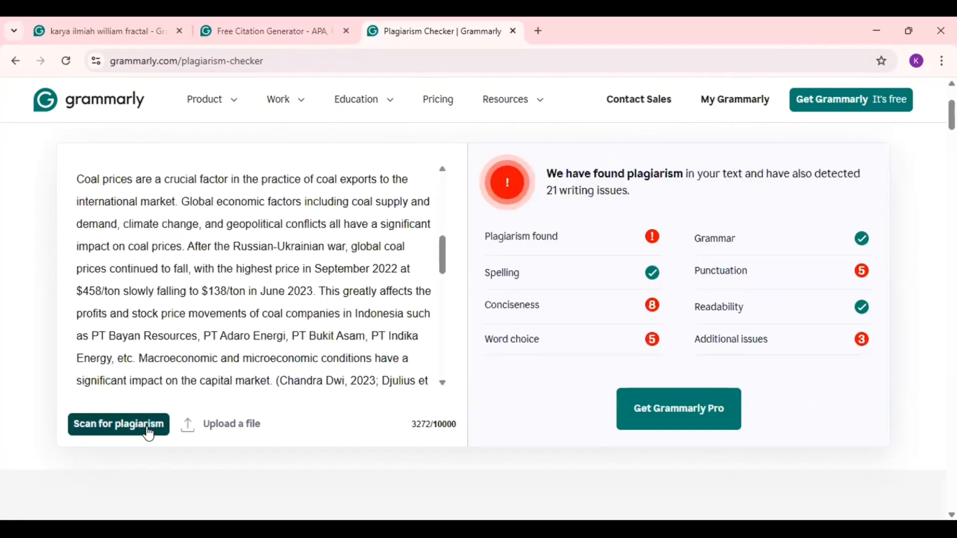
Step: Examine the plagiarism and writing-issue results alongside the in-text citations in the first paragraph of the scanned text
scroll(729, 284, up, 2)
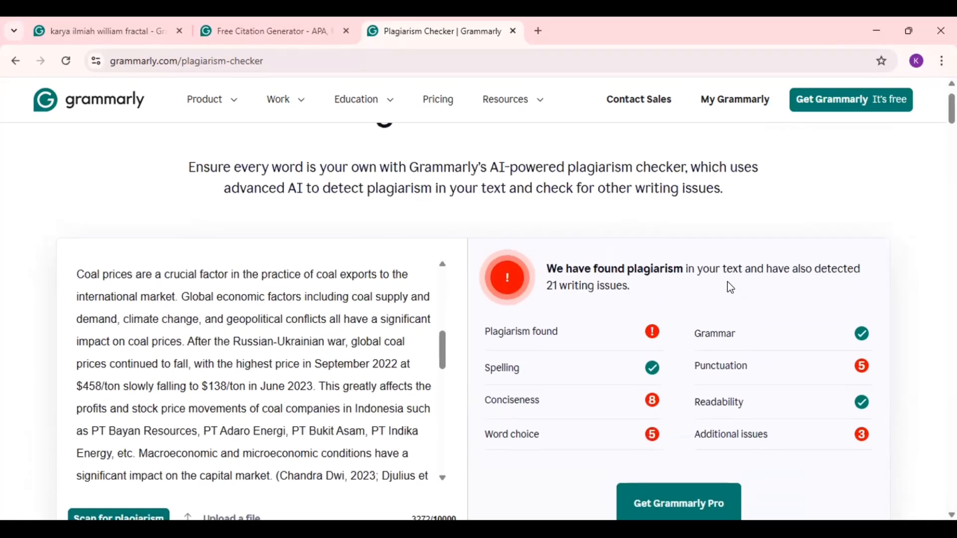
scroll(728, 282, down, 1)
scroll(579, 295, down, 1)
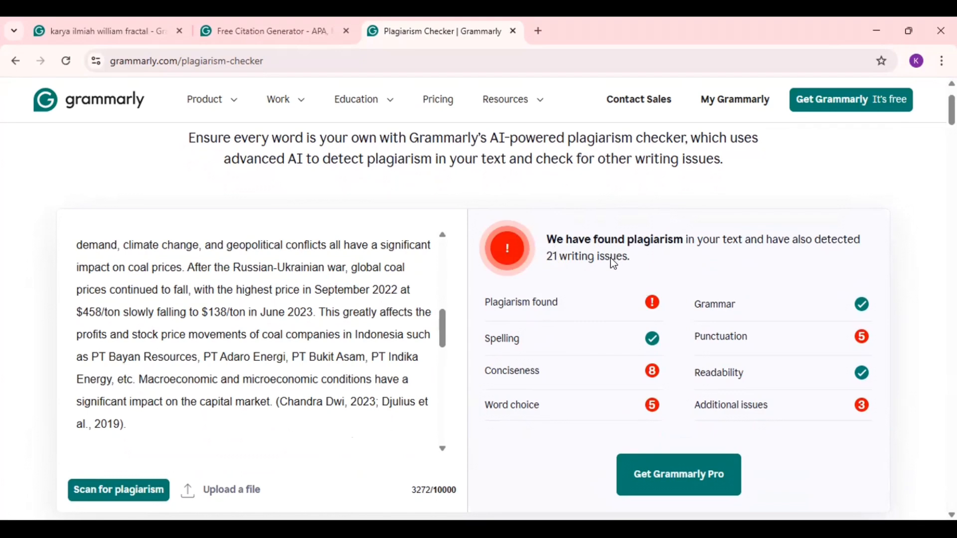
scroll(353, 288, up, 4)
drag(354, 282, 253, 350)
drag(230, 281, 224, 261)
click(223, 260)
scroll(224, 261, up, 2)
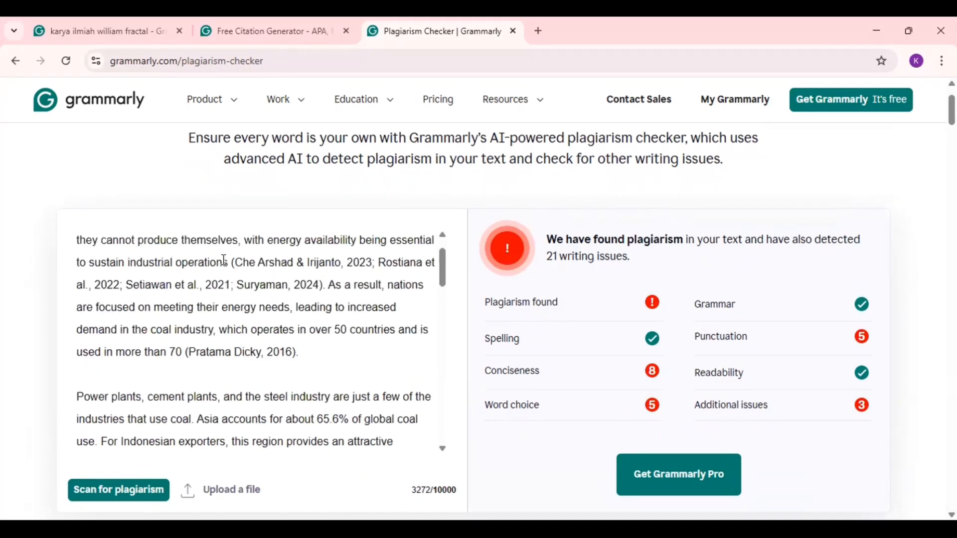
scroll(285, 263, up, 1)
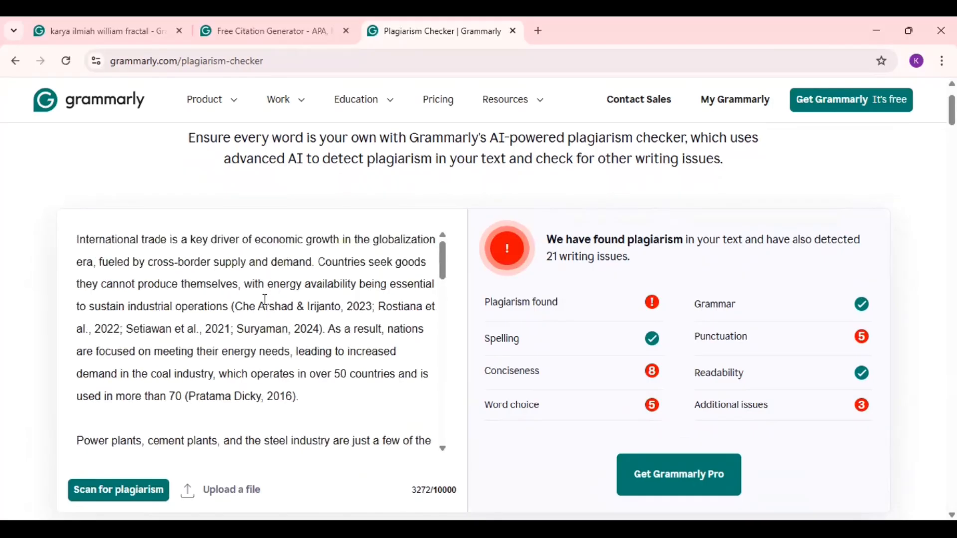
drag(235, 306, 346, 305)
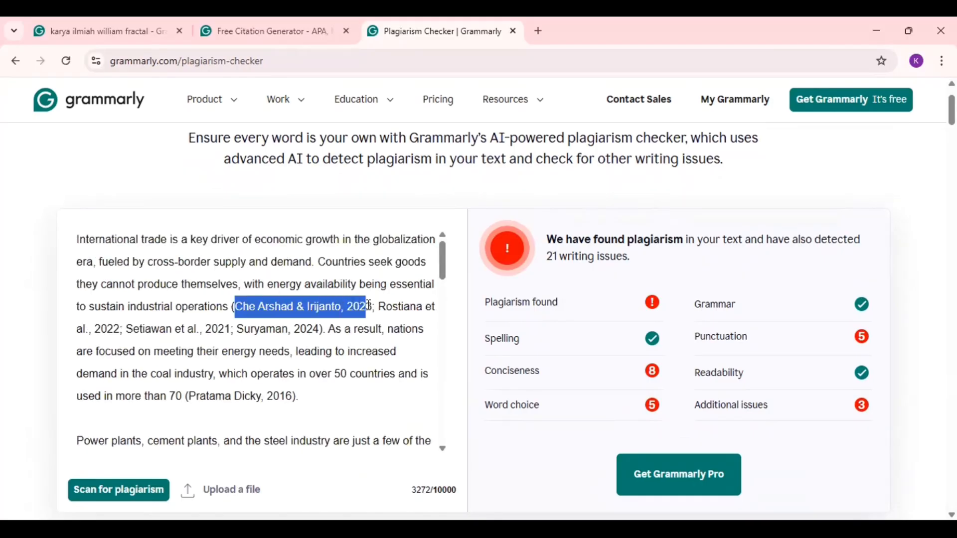
click(300, 397)
scroll(753, 354, down, 1)
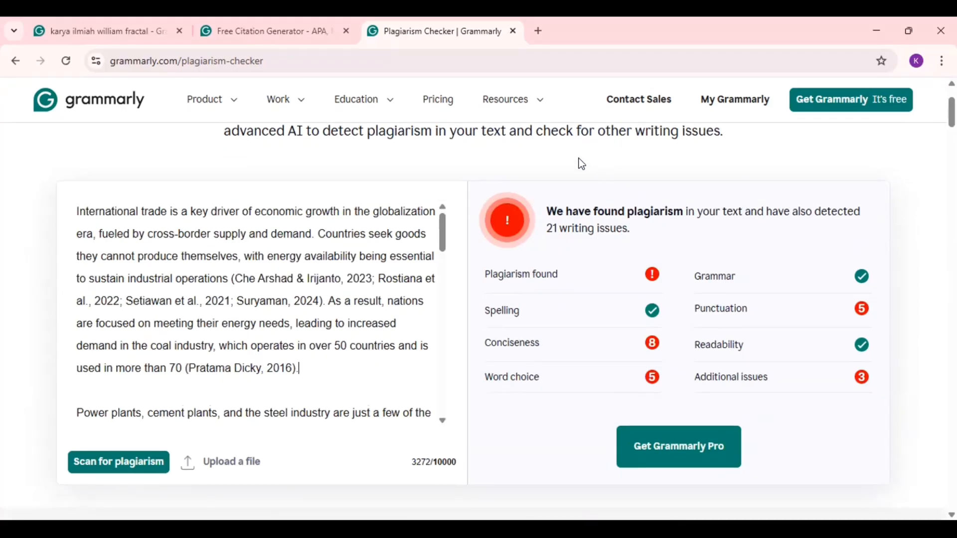
key(alt+Tab)
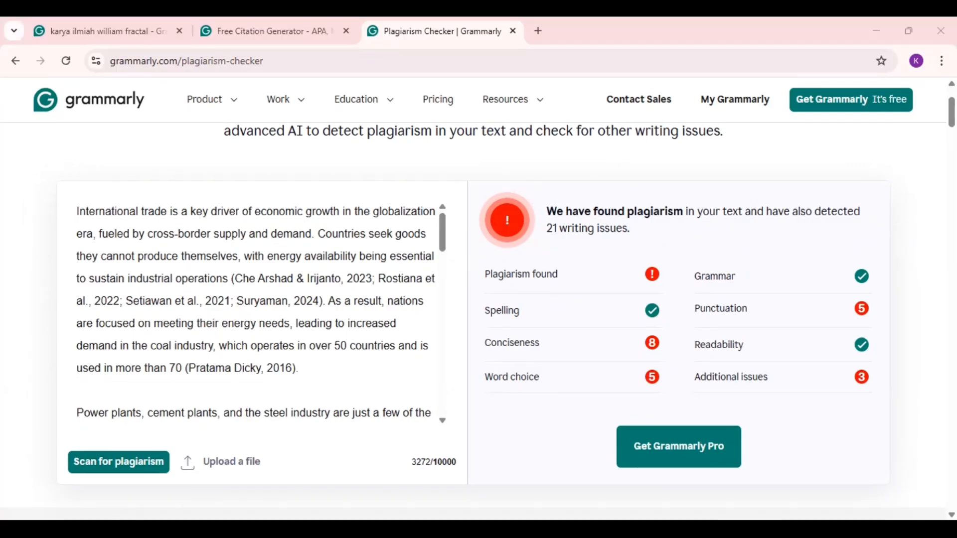